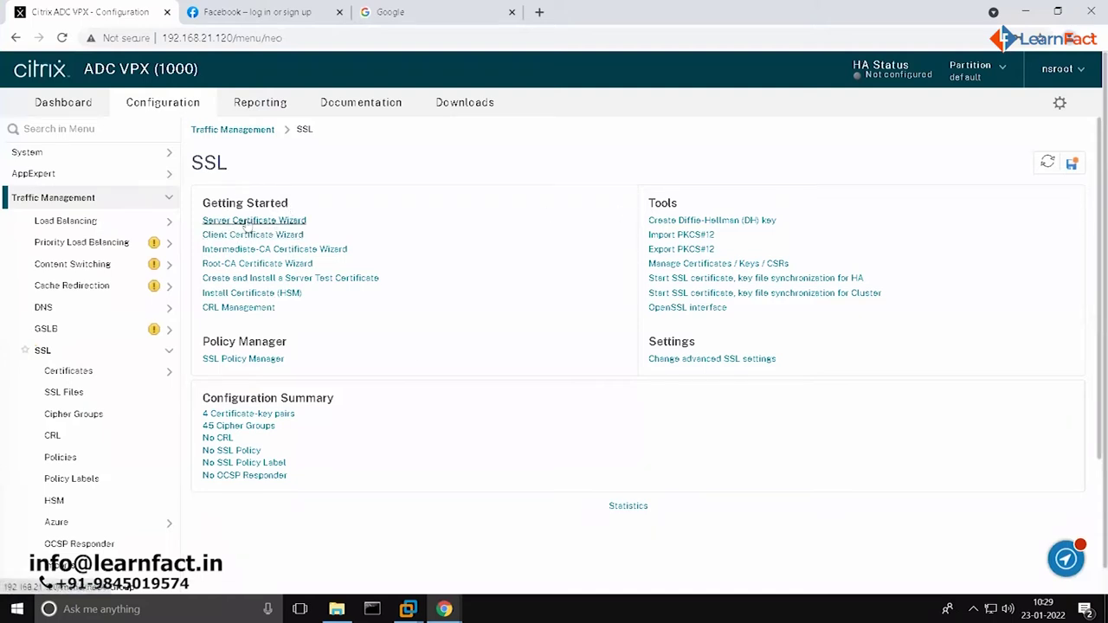
# Open the Server Certificate Wizard and look over its key, CSR, certificate and installation stages
pyautogui.click(261, 221)
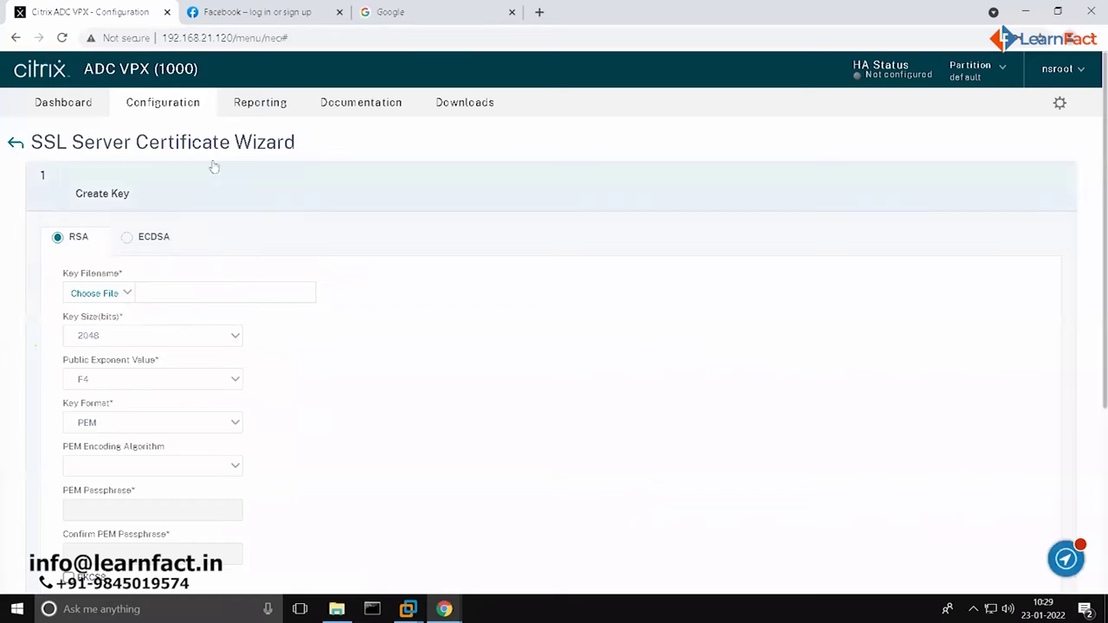
pyautogui.scroll(-1, 203, 191)
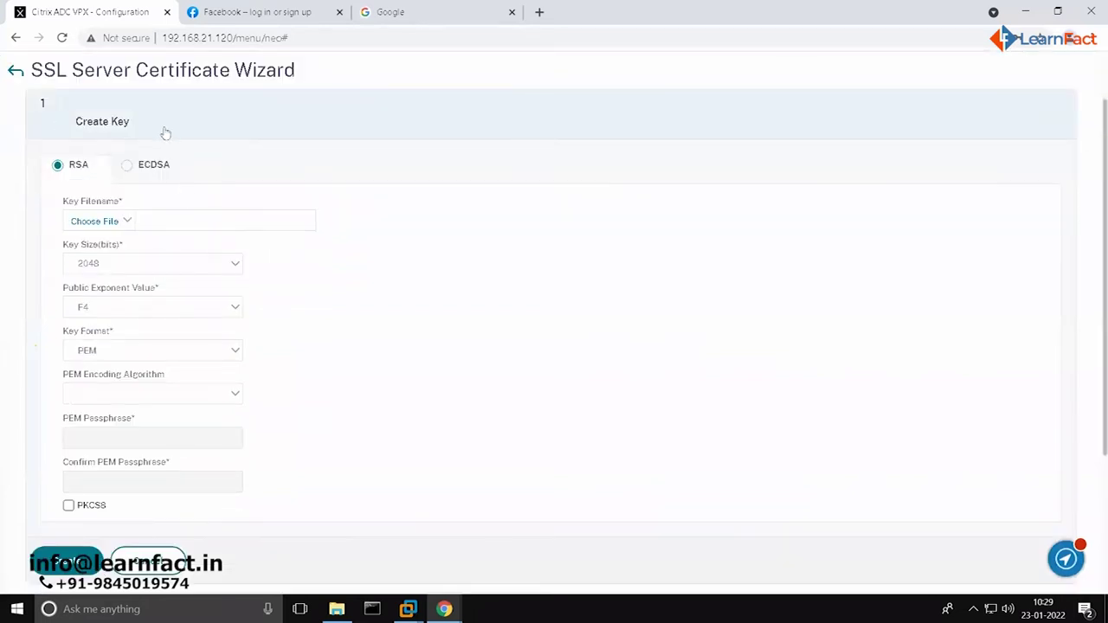
pyautogui.scroll(-3, 217, 216)
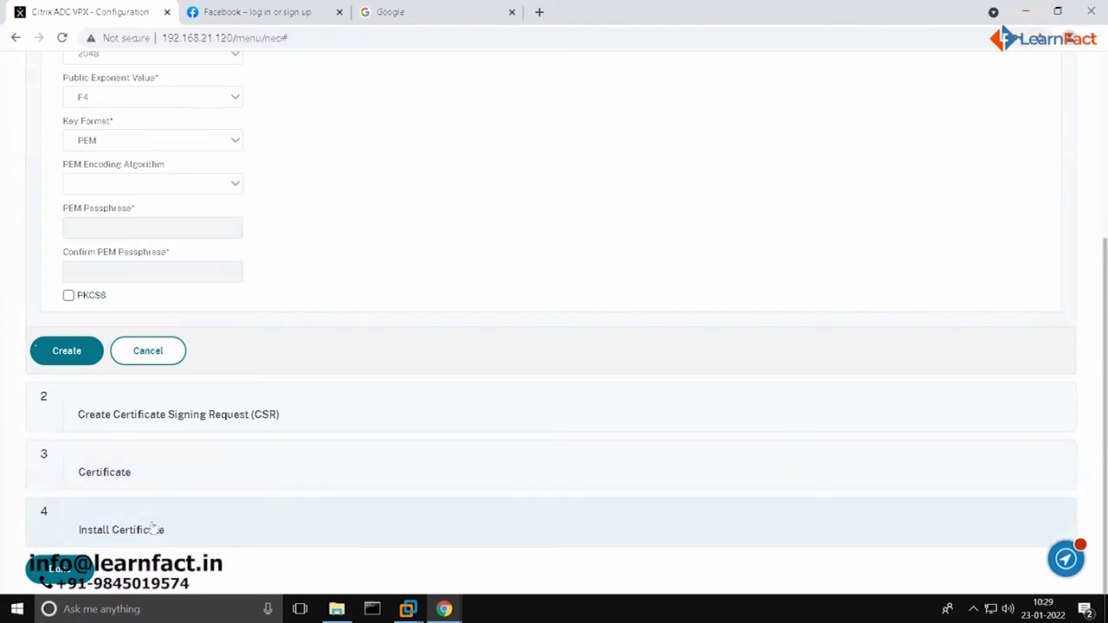
pyautogui.scroll(2, 183, 398)
pyautogui.scroll(1, 186, 386)
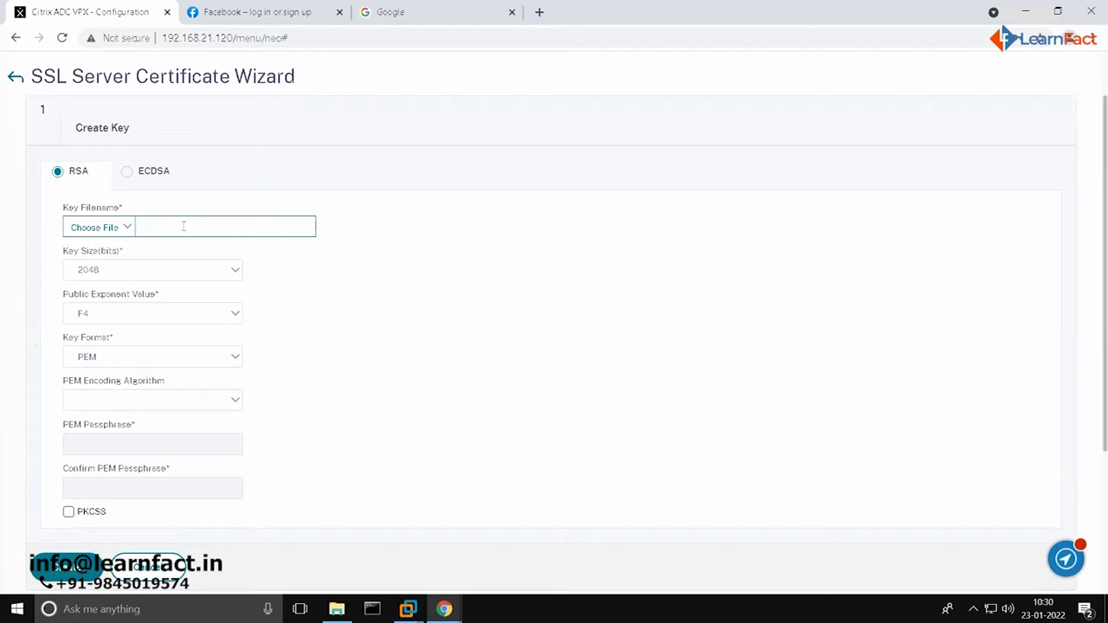
# Name the RSA key file website.learnfact.lab.key
pyautogui.write('websitelearnfact.lab')
pyautogui.moveTo(242, 226); pyautogui.dragTo(149, 226)
pyautogui.click(250, 227)
pyautogui.write('.key')
pyautogui.moveTo(269, 227); pyautogui.dragTo(241, 226)
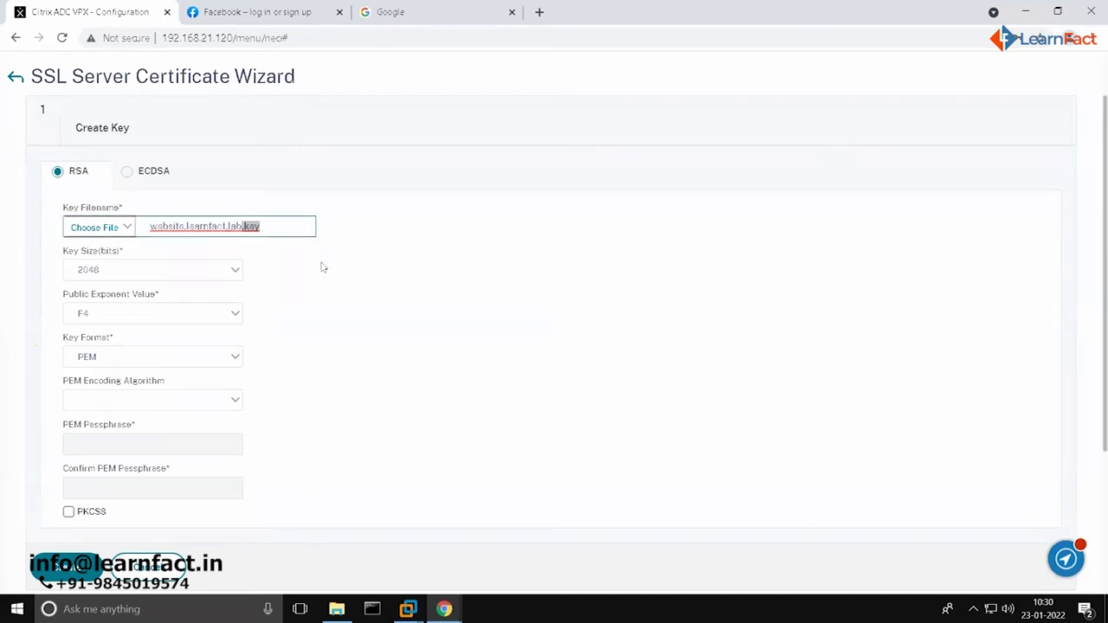
# Choose a key size of 2048 bits and create the RSA key
pyautogui.click(103, 275)
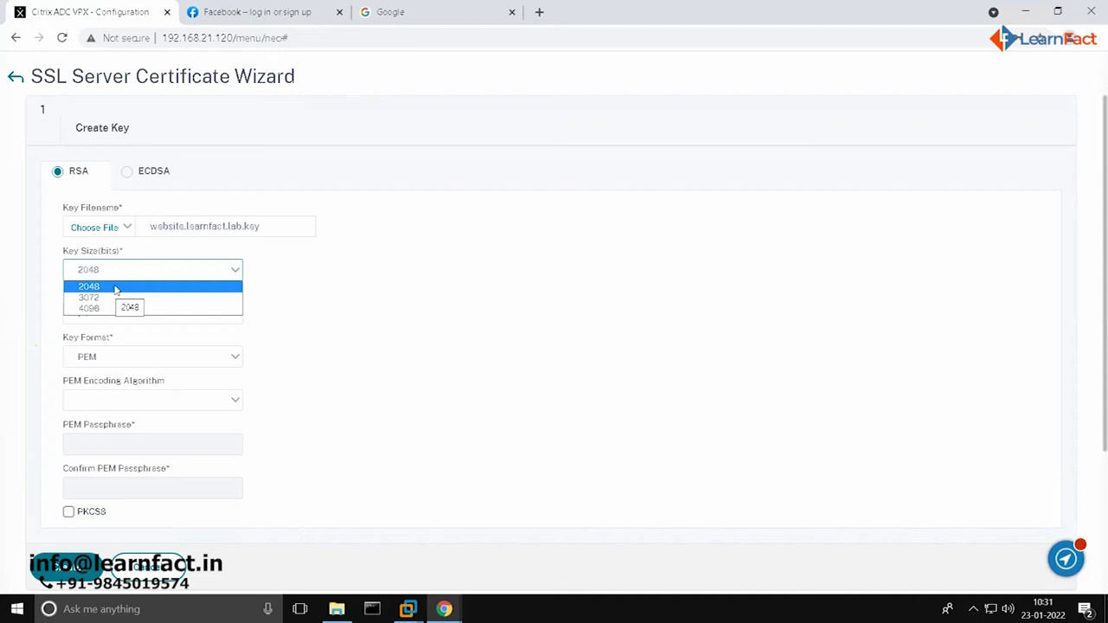
pyautogui.click(115, 289)
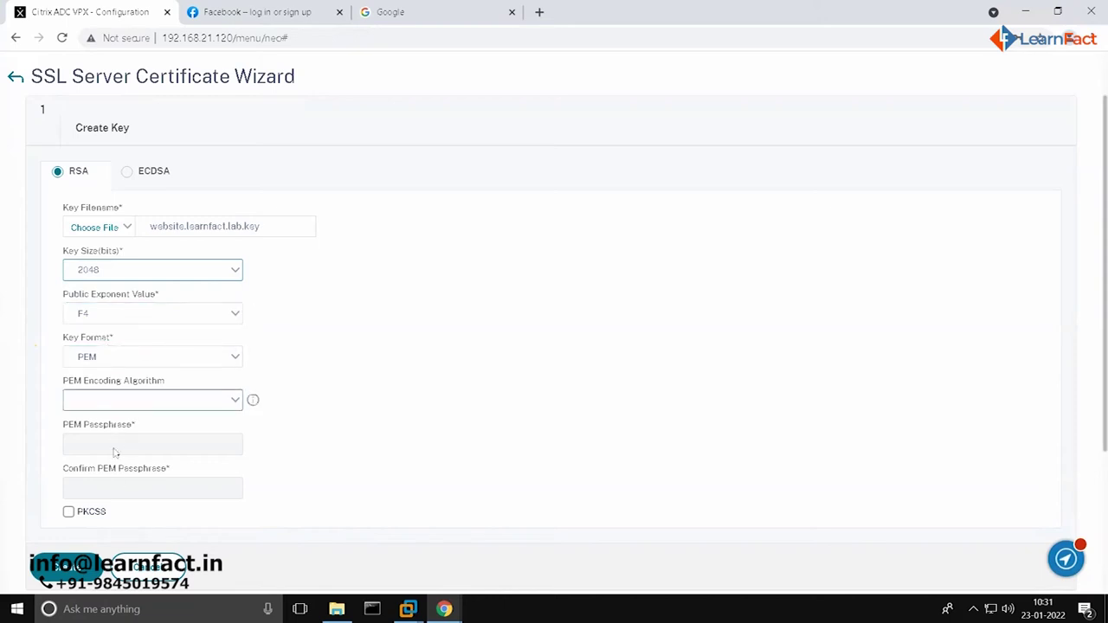
pyautogui.click(65, 570)
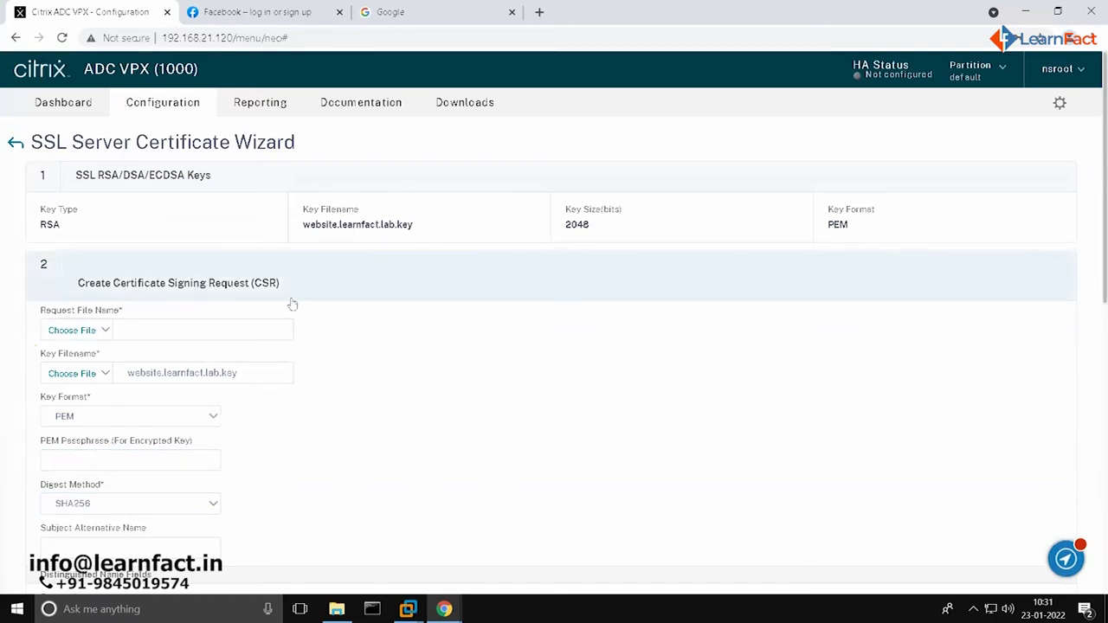
# Reuse the key filename to name the certificate signing request file website.learnfact.lab.req
pyautogui.scroll(-1, 355, 312)
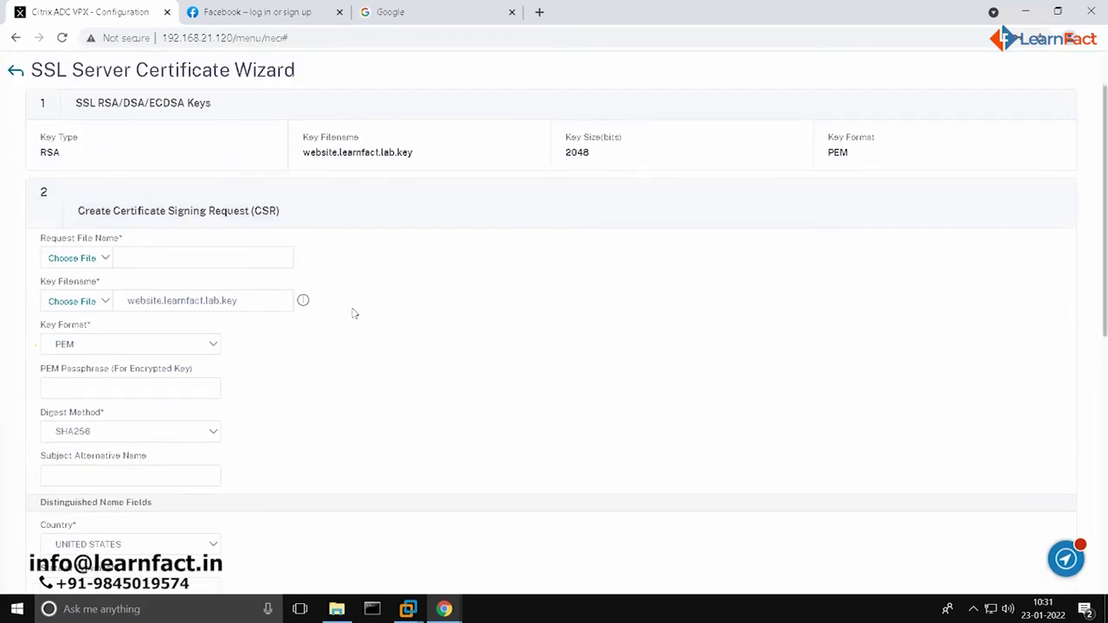
pyautogui.scroll(-1, 309, 302)
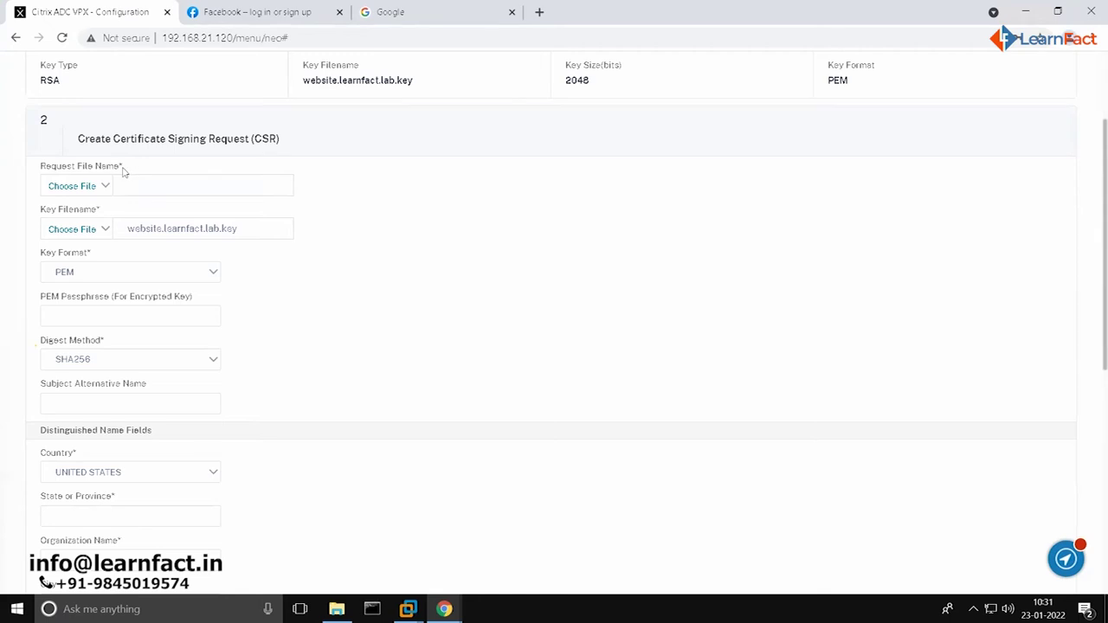
pyautogui.doubleClick(240, 224)
pyautogui.hotkey('ctrl', 'c')
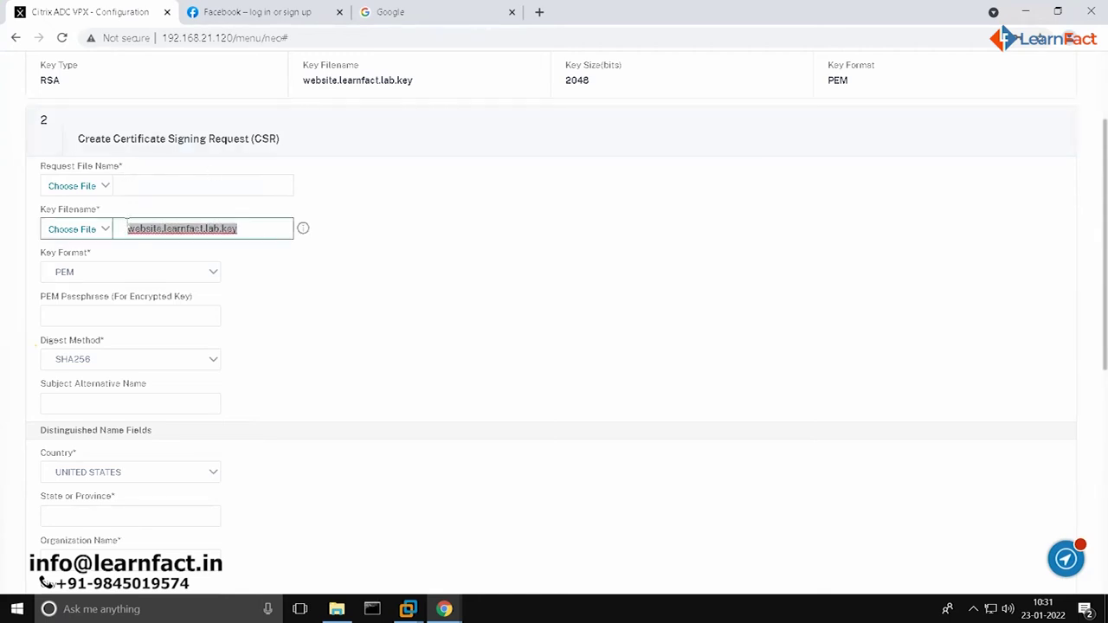
pyautogui.click(166, 187)
pyautogui.hotkey('ctrl', 'v')
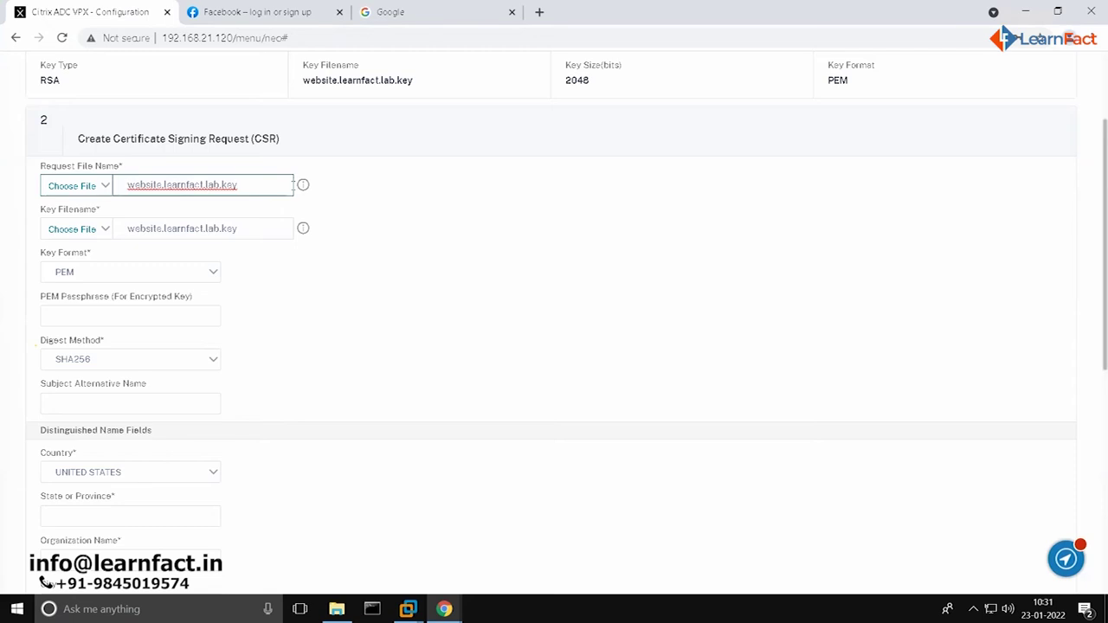
pyautogui.press('BackSpace')
pyautogui.press('BackSpace')
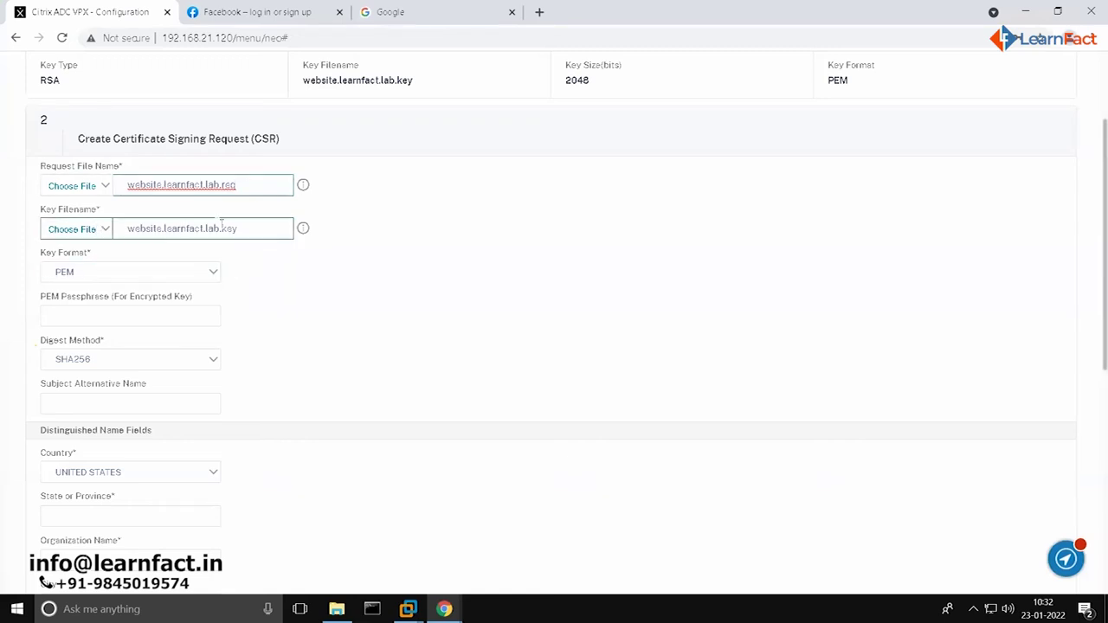
# Review the CSR's key filename, digest method and the help text for Subject Alternative Name
pyautogui.moveTo(238, 229); pyautogui.dragTo(128, 230)
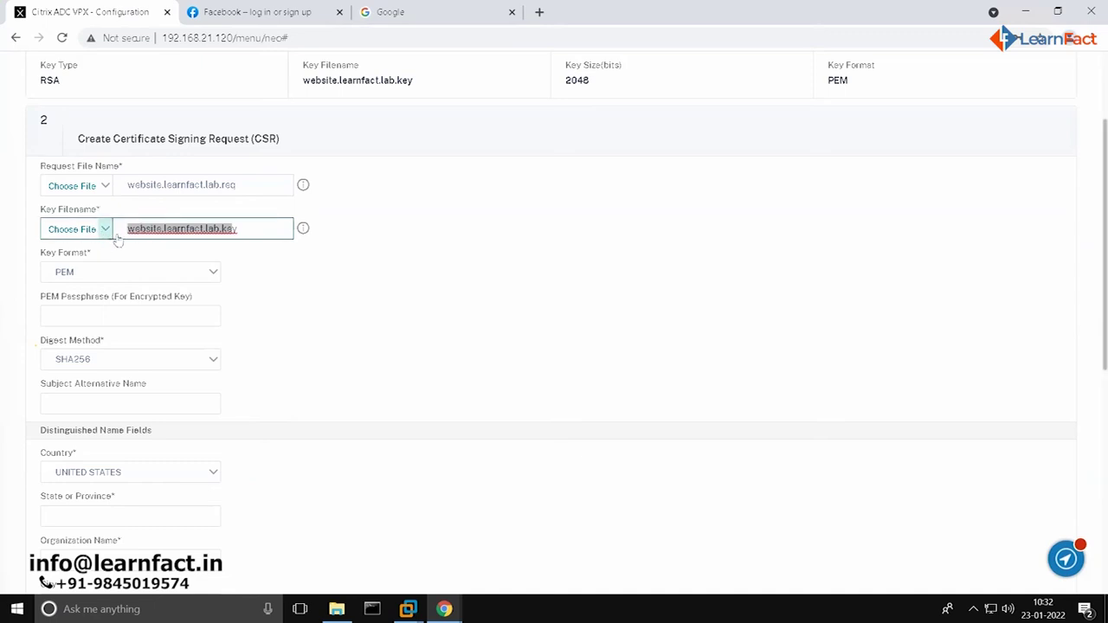
pyautogui.click(292, 343)
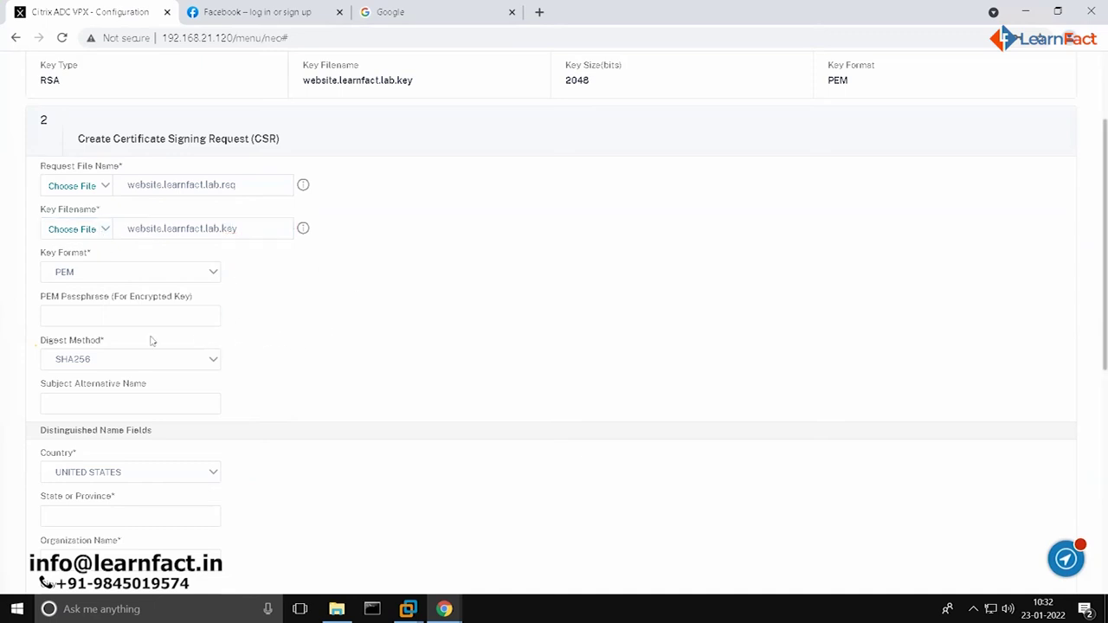
pyautogui.scroll(-1, 131, 346)
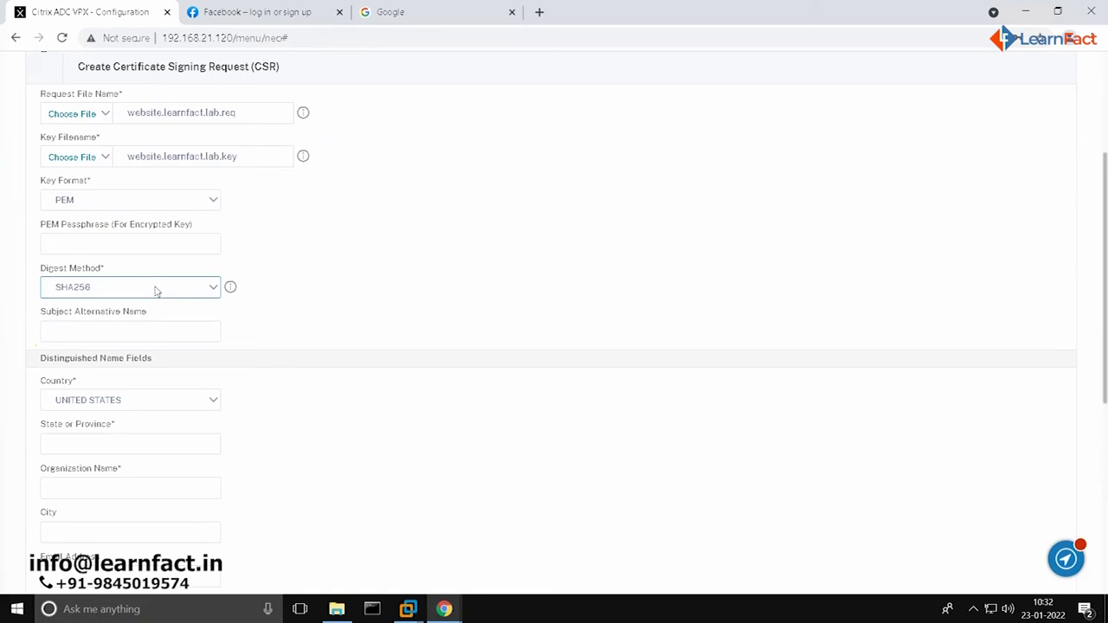
pyautogui.scroll(-1, 161, 309)
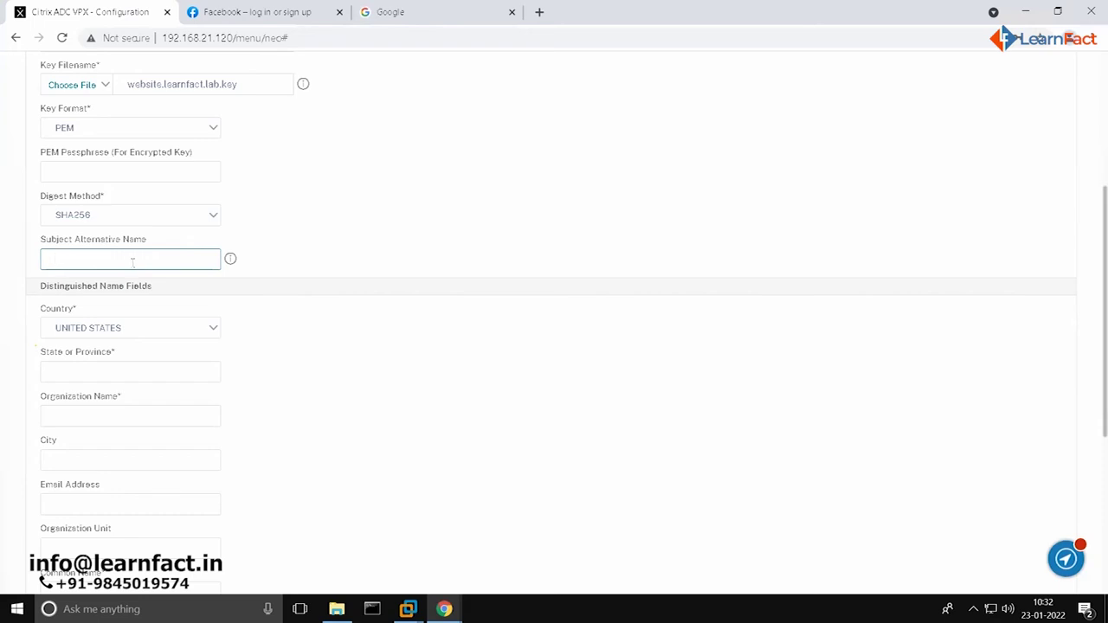
pyautogui.moveTo(231, 263)
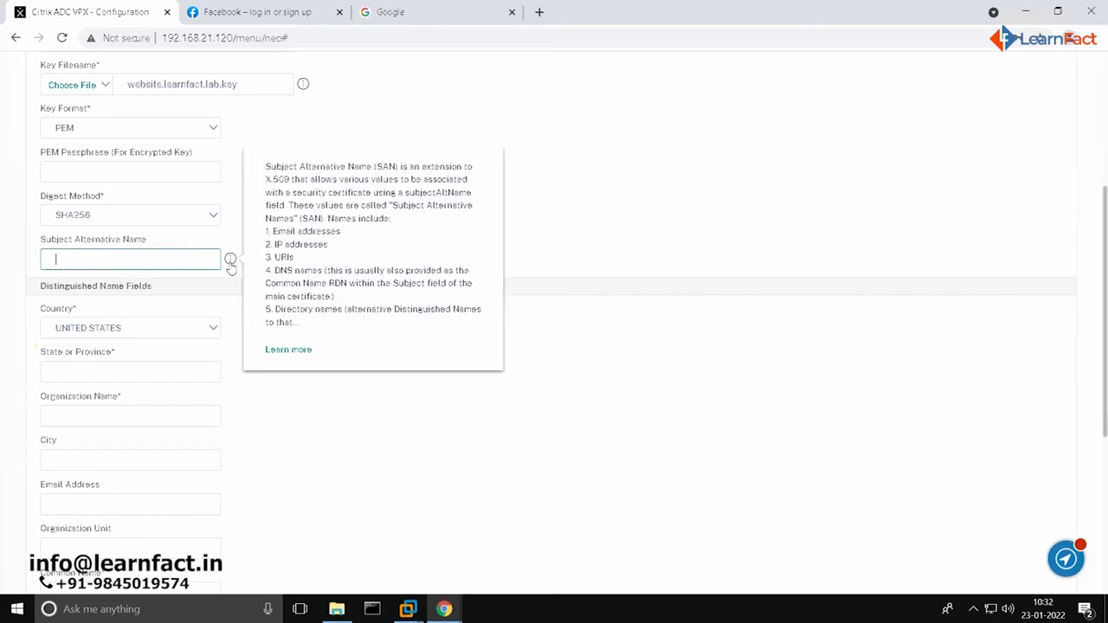
# Set the request's country to INDIA and its state or province to KARNATAKA
pyautogui.click(132, 332)
pyautogui.scroll(-1, 135, 333)
pyautogui.click(138, 295)
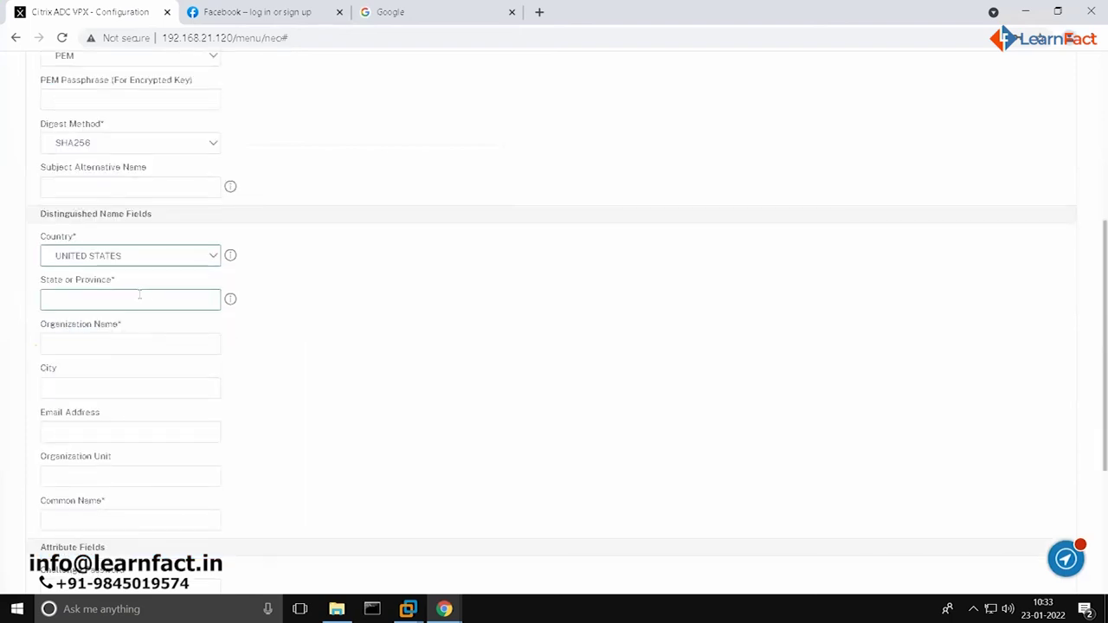
pyautogui.click(102, 258)
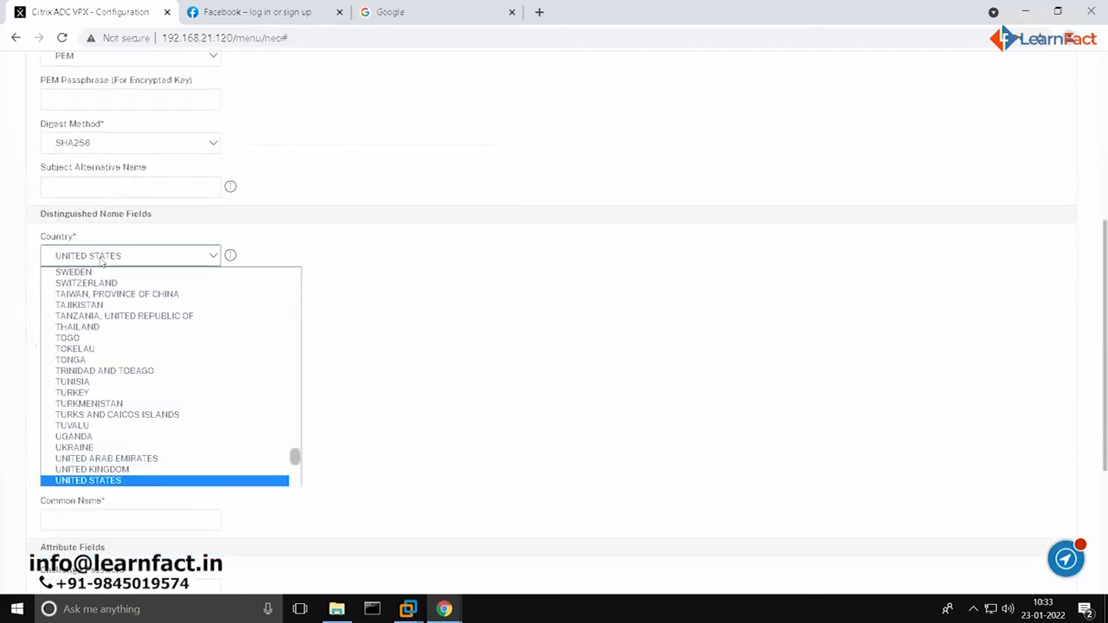
pyautogui.write('india')
pyautogui.press('Return')
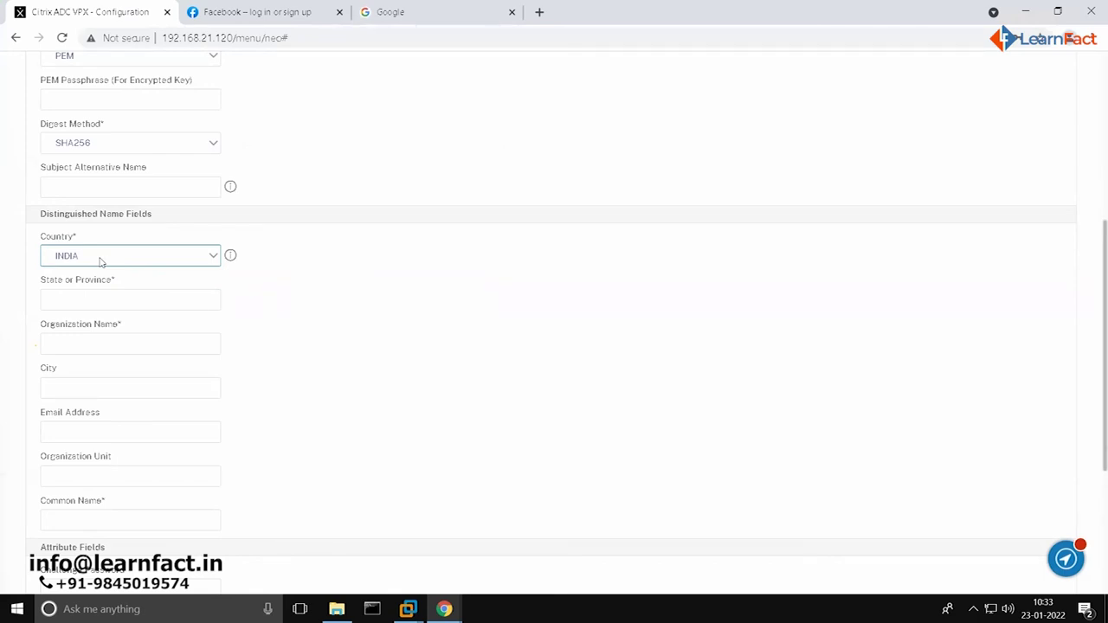
pyautogui.click(106, 293)
pyautogui.write('KAR')
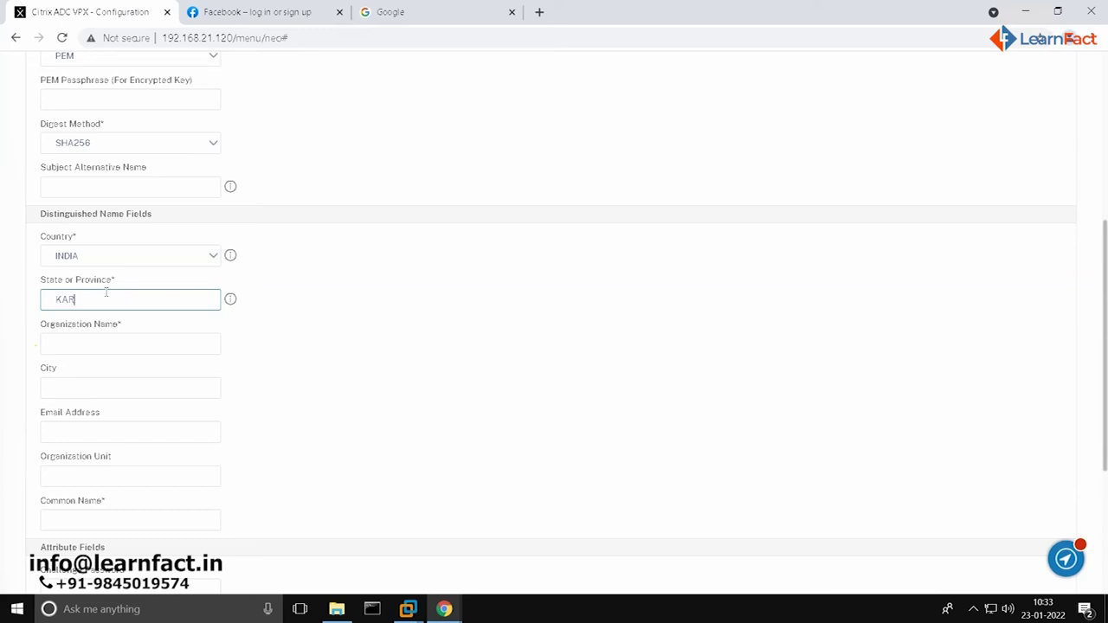
pyautogui.write('NATAKA')
# Enter LearnFact as the organization name and Banglore as the city
pyautogui.click(73, 346)
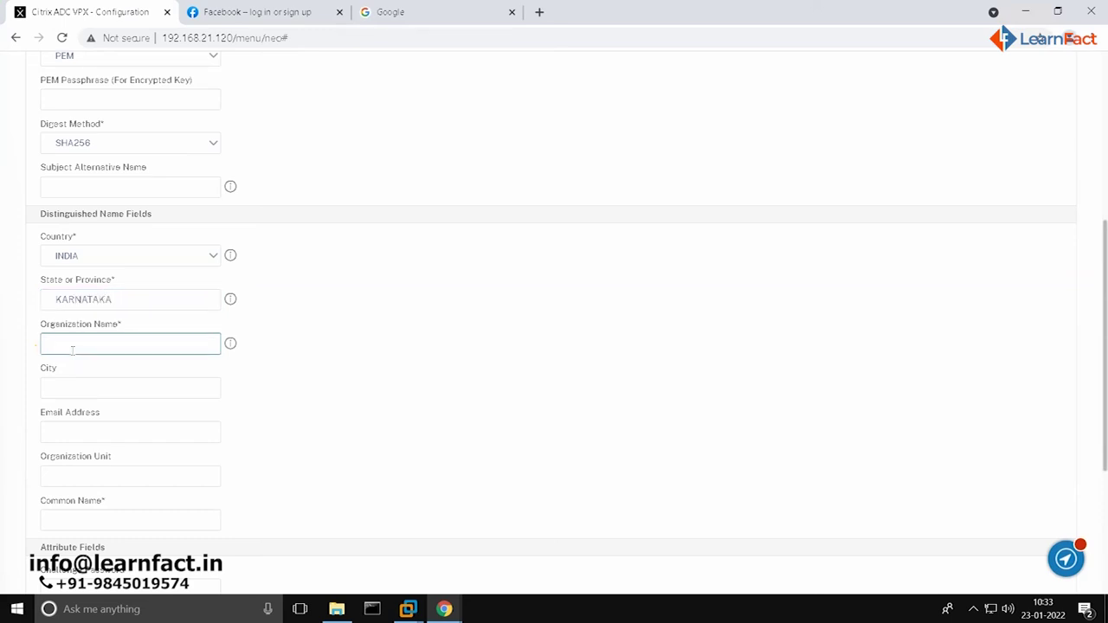
pyautogui.write('LearnFact')
pyautogui.scroll(-1, 80, 349)
pyautogui.click(72, 317)
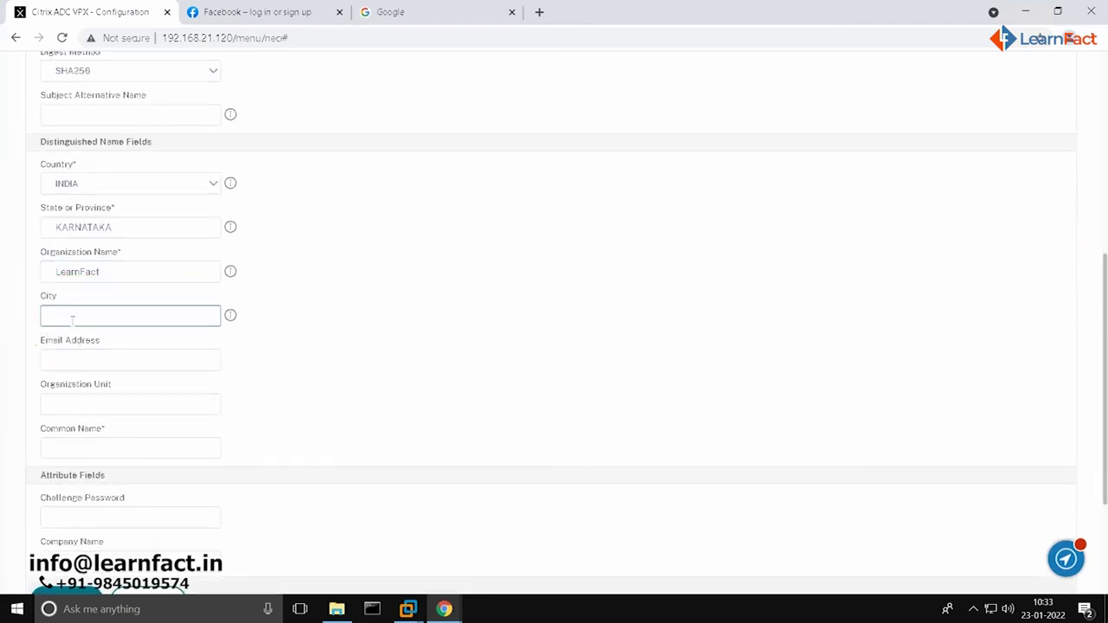
pyautogui.write('Banglore')
# Check the help text for the email address field, then set the organization unit to IT
pyautogui.scroll(-1, 72, 319)
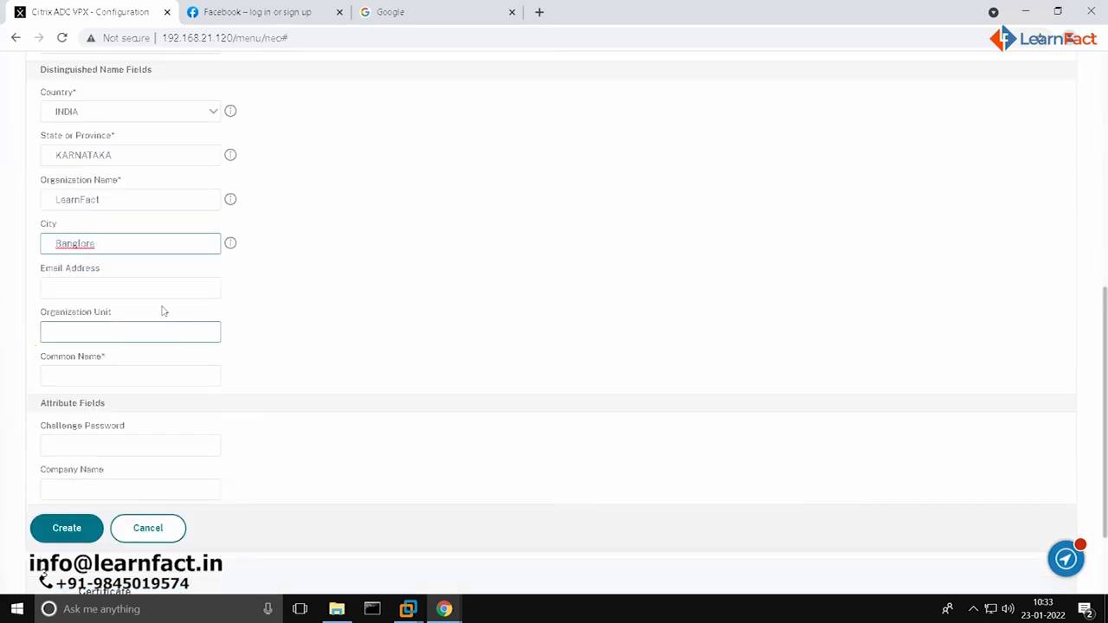
pyautogui.click(91, 283)
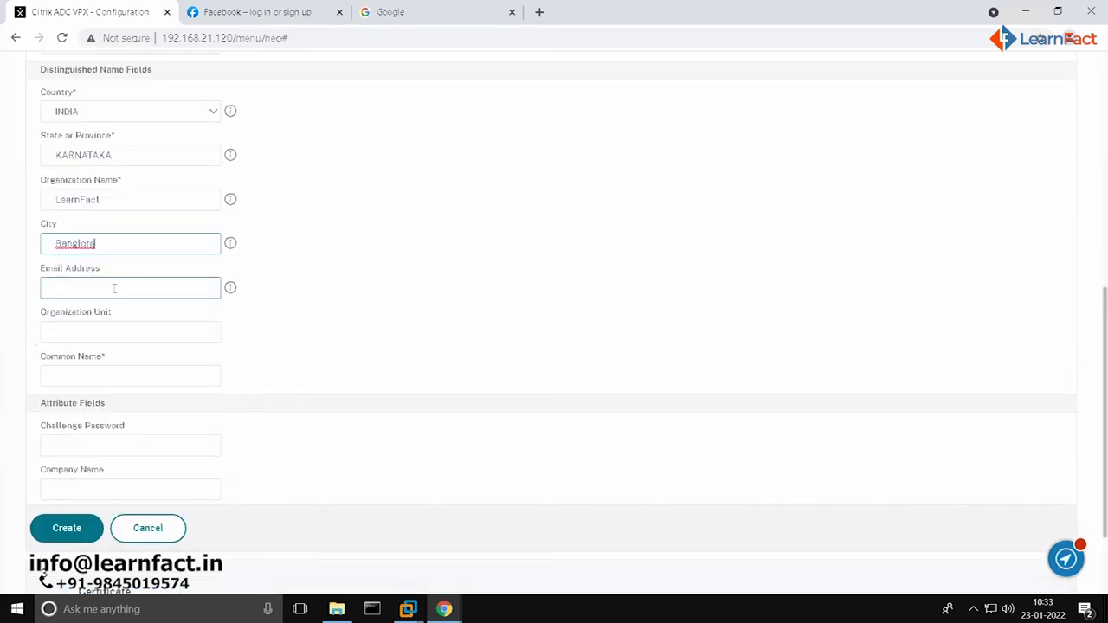
pyautogui.click(228, 289)
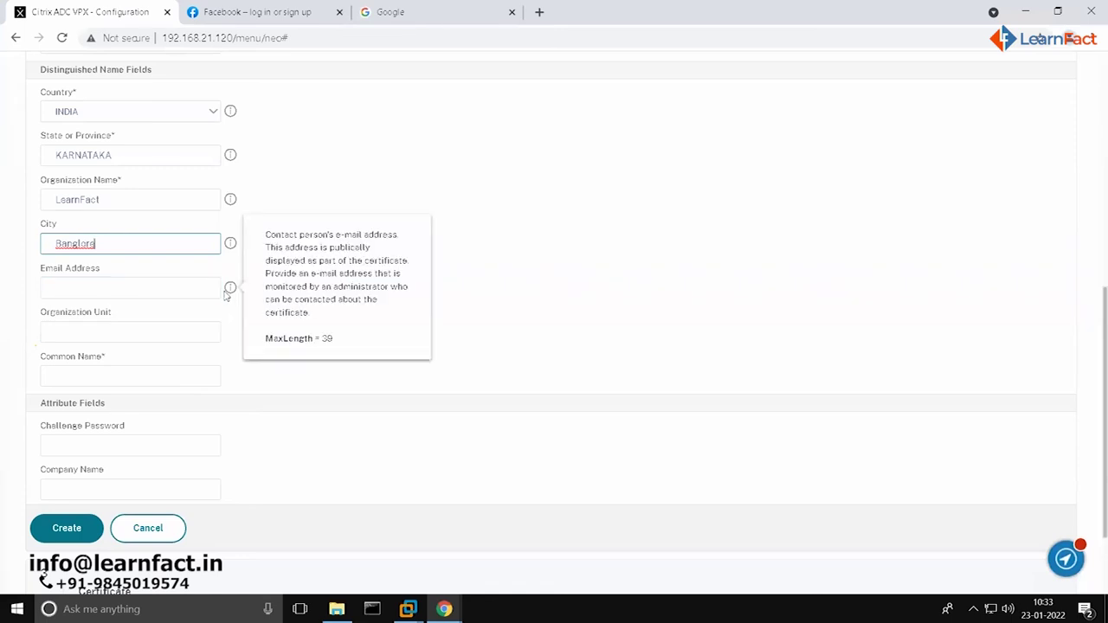
pyautogui.click(58, 292)
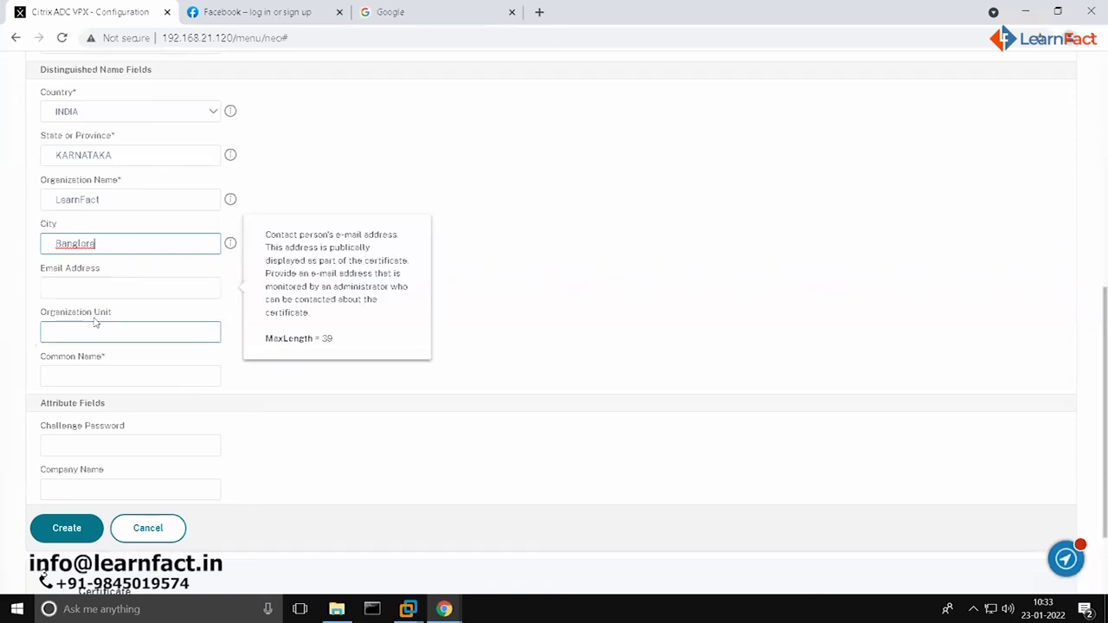
pyautogui.scroll(-1, 86, 320)
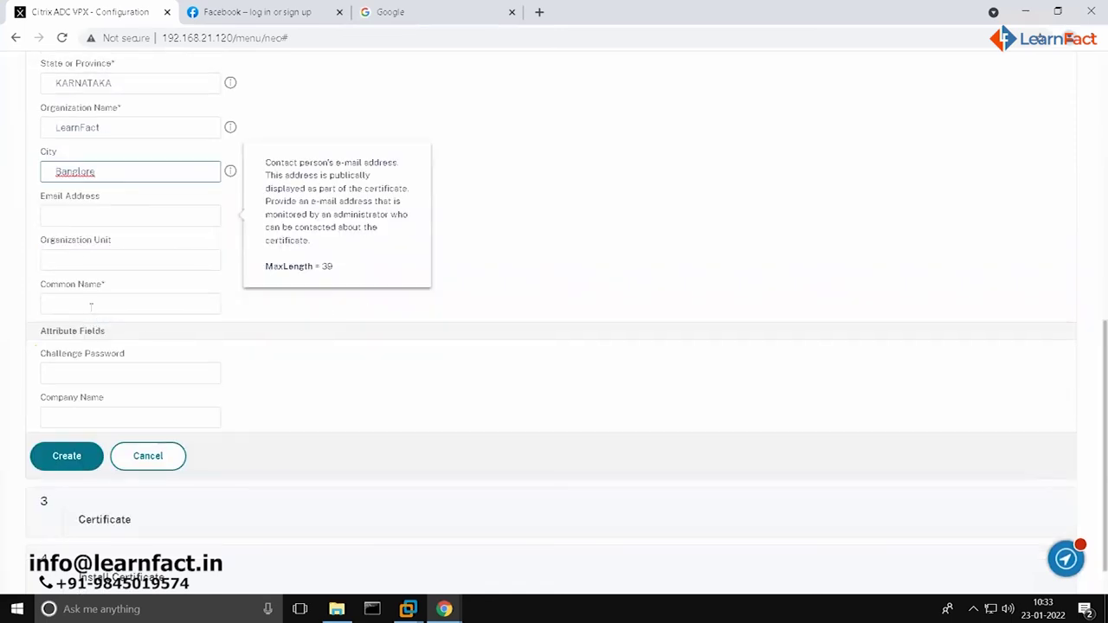
pyautogui.click(102, 261)
pyautogui.write('IT')
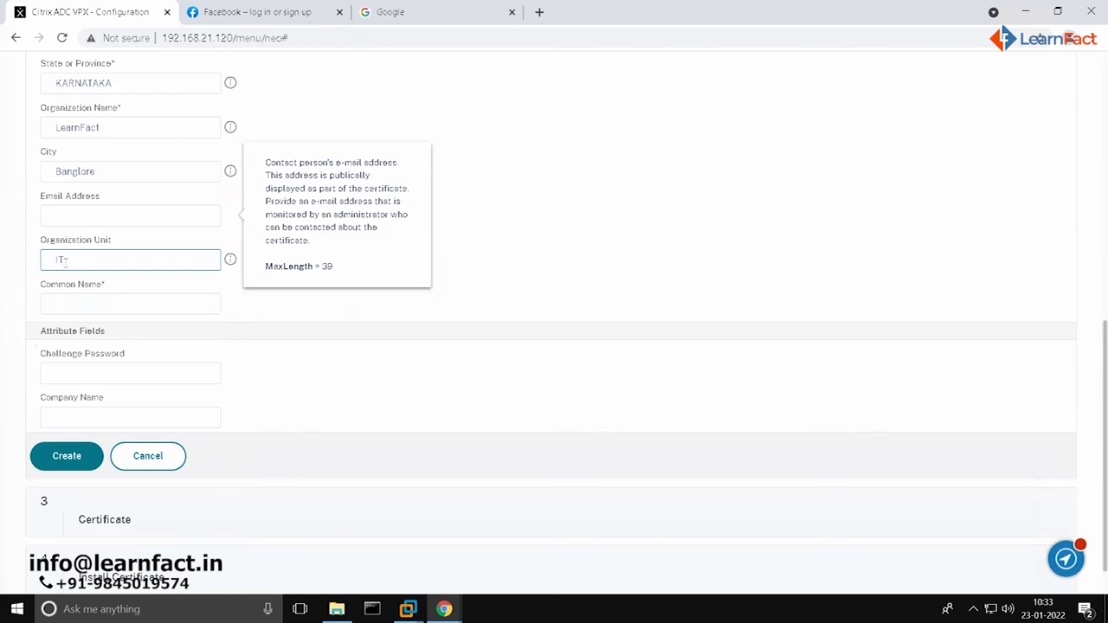
# Place the cursor in the request's required Common Name field
pyautogui.click(116, 306)
pyautogui.click(116, 306)
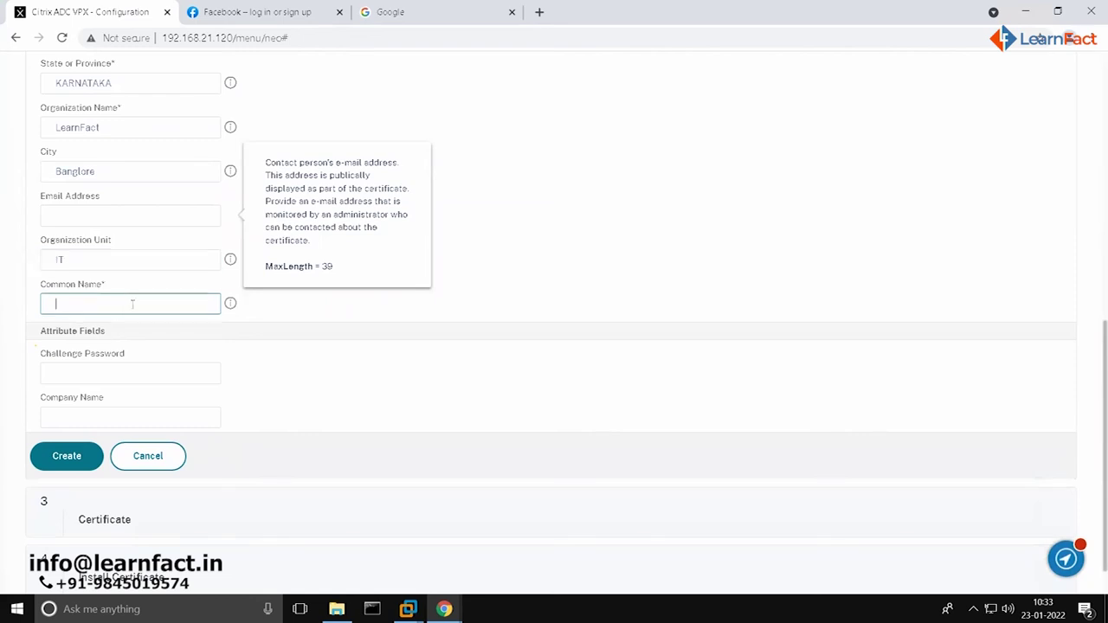
pyautogui.moveTo(41, 285); pyautogui.dragTo(108, 288)
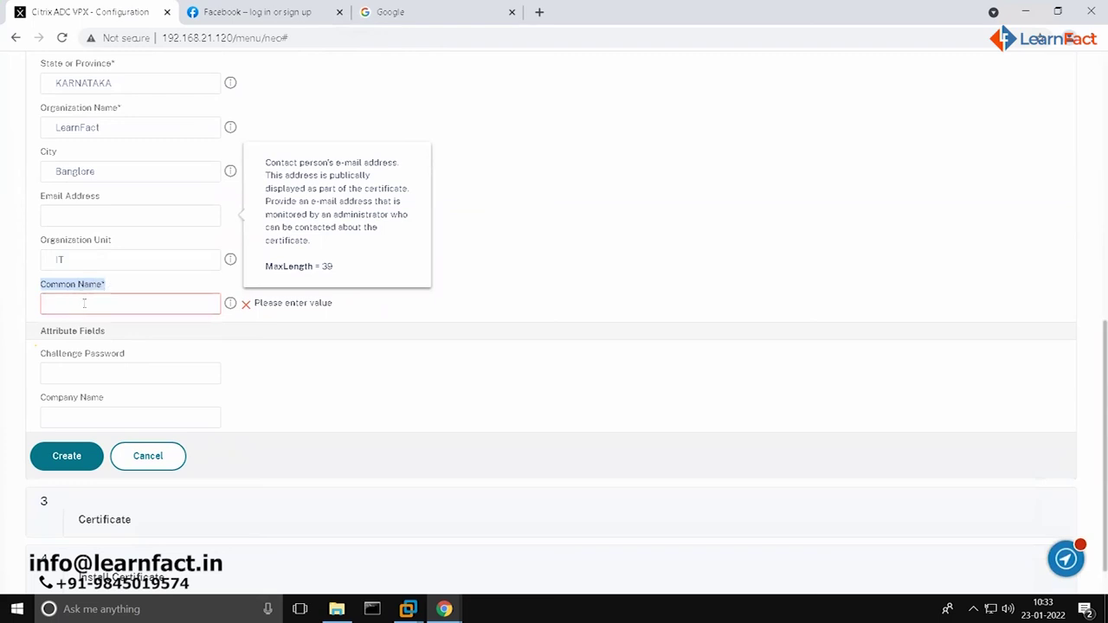
pyautogui.click(84, 303)
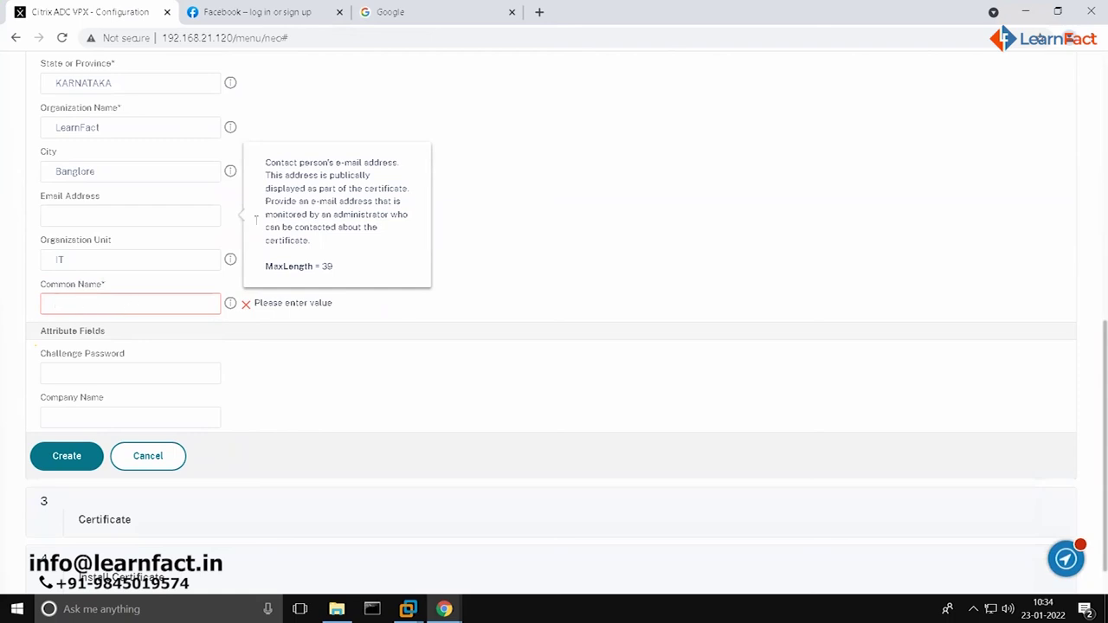
# Inspect the Facebook site's SSL certificate to see which domain name it is issued to, then close the certificate details
pyautogui.click(297, 12)
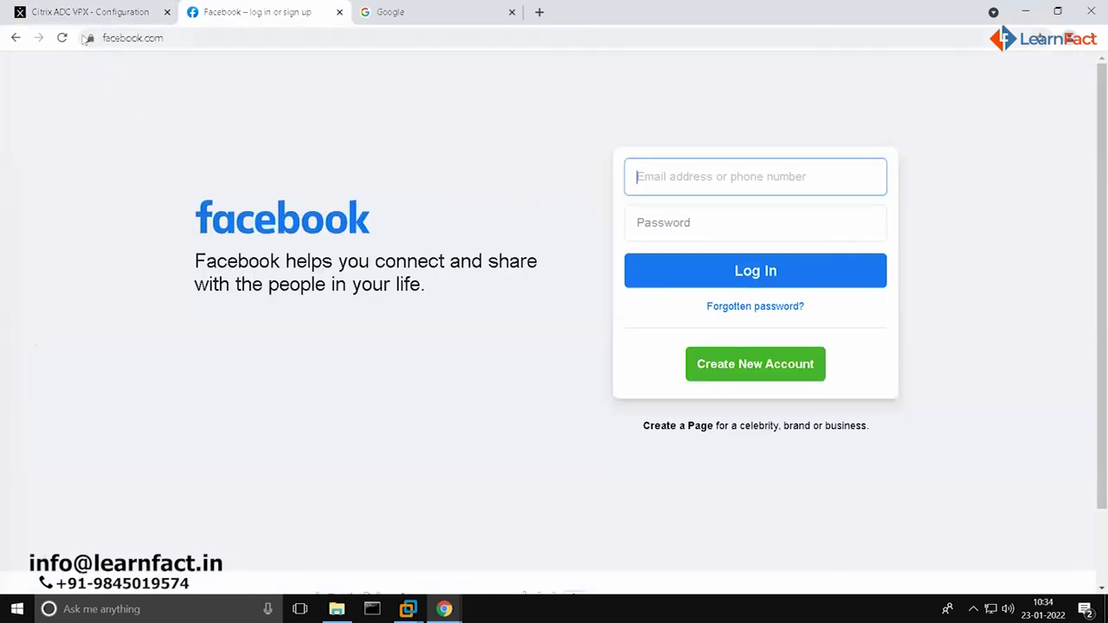
pyautogui.click(90, 38)
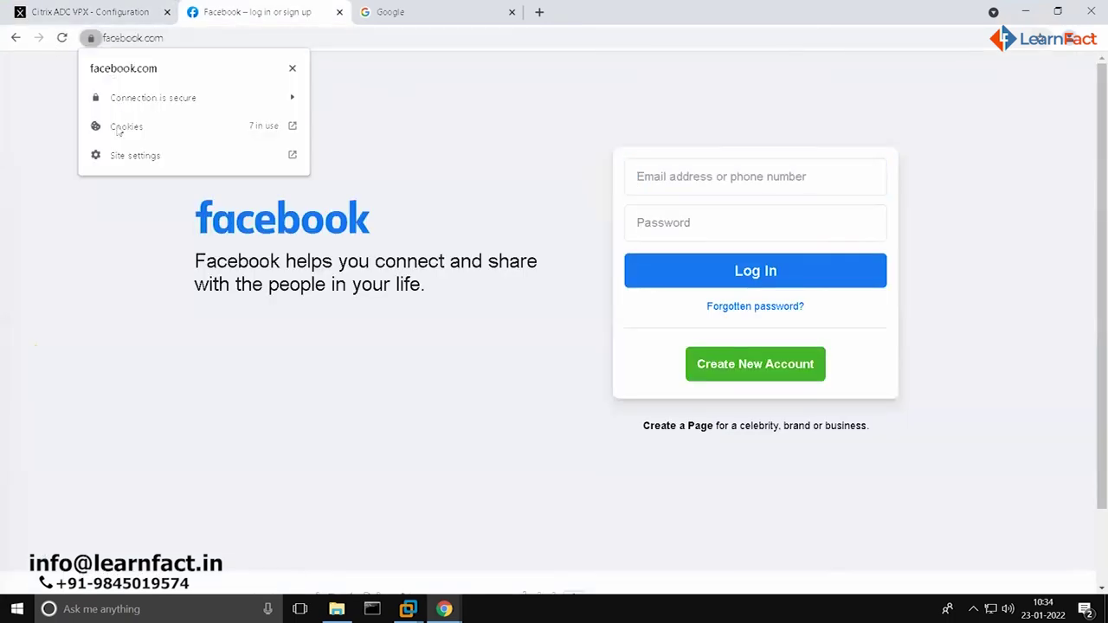
pyautogui.click(184, 107)
pyautogui.click(189, 189)
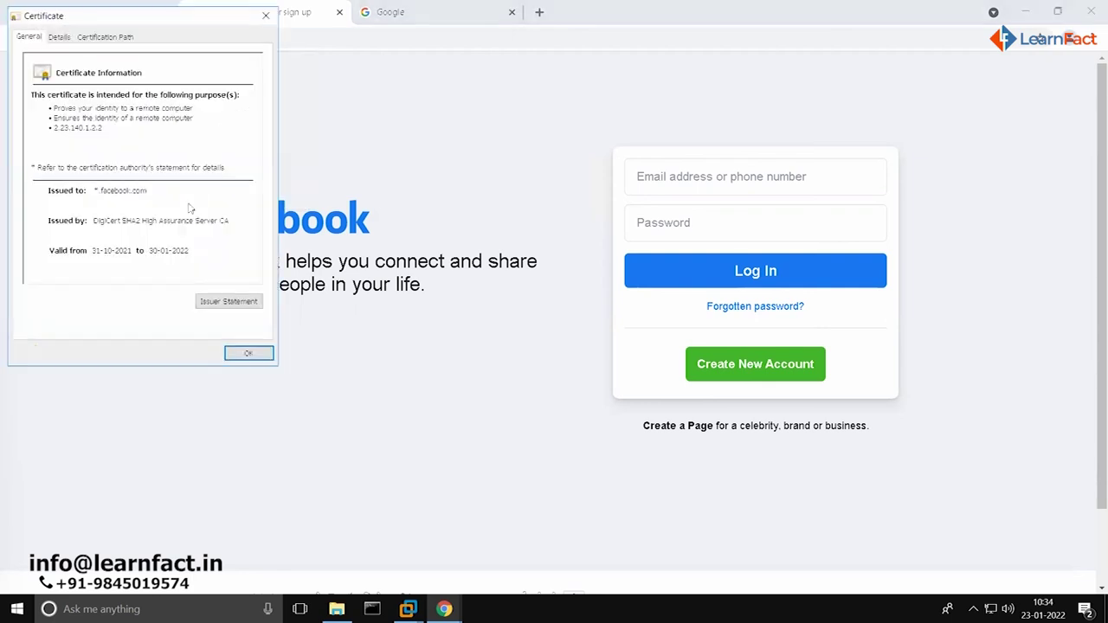
pyautogui.click(104, 196)
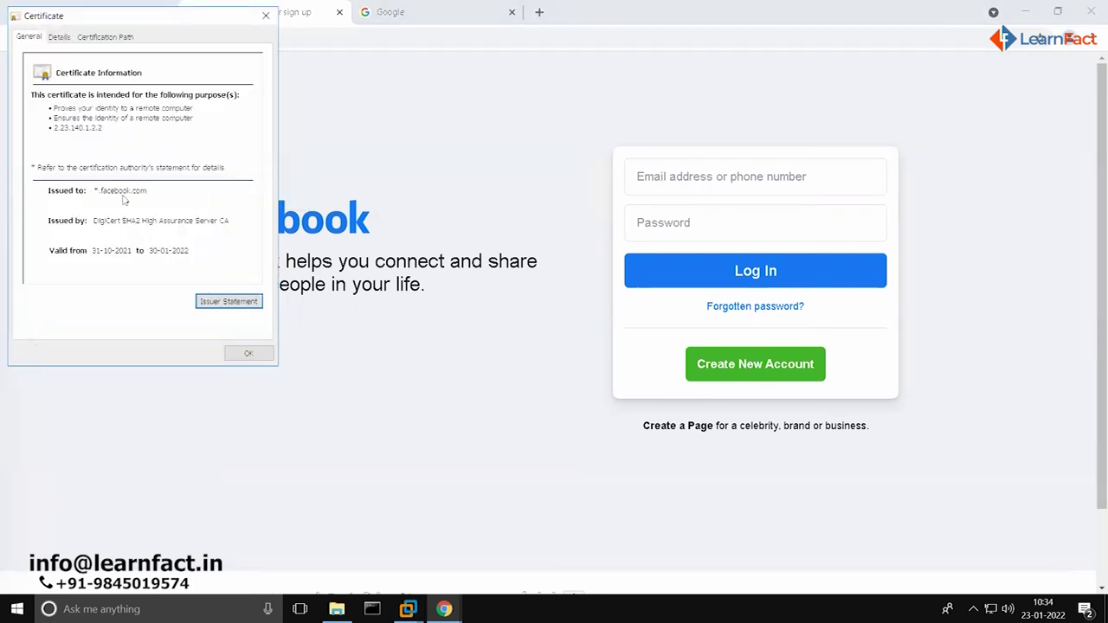
pyautogui.moveTo(241, 24); pyautogui.dragTo(452, 76)
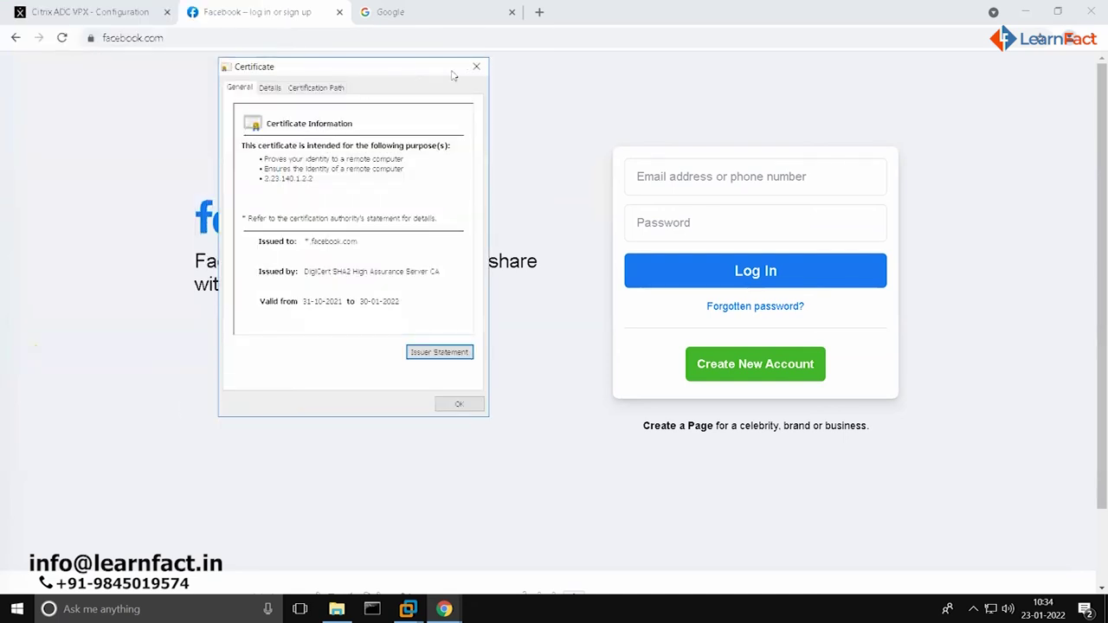
pyautogui.click(475, 66)
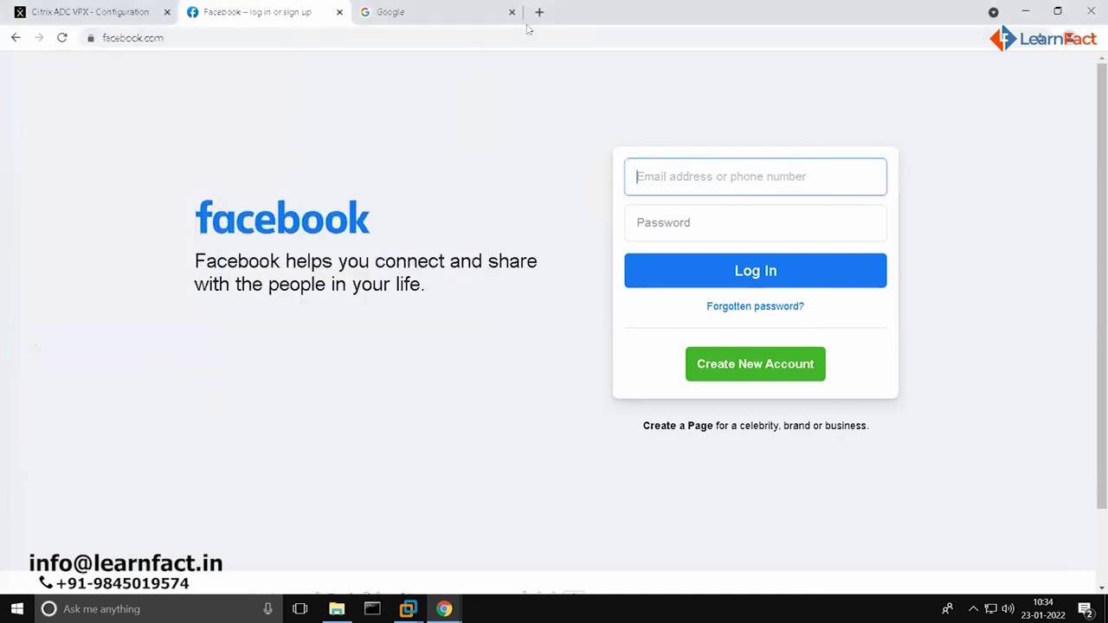
# Return to the Citrix ADC certificate request and set its common name to website.learnfact.lab
pyautogui.click(125, 16)
pyautogui.write('website')
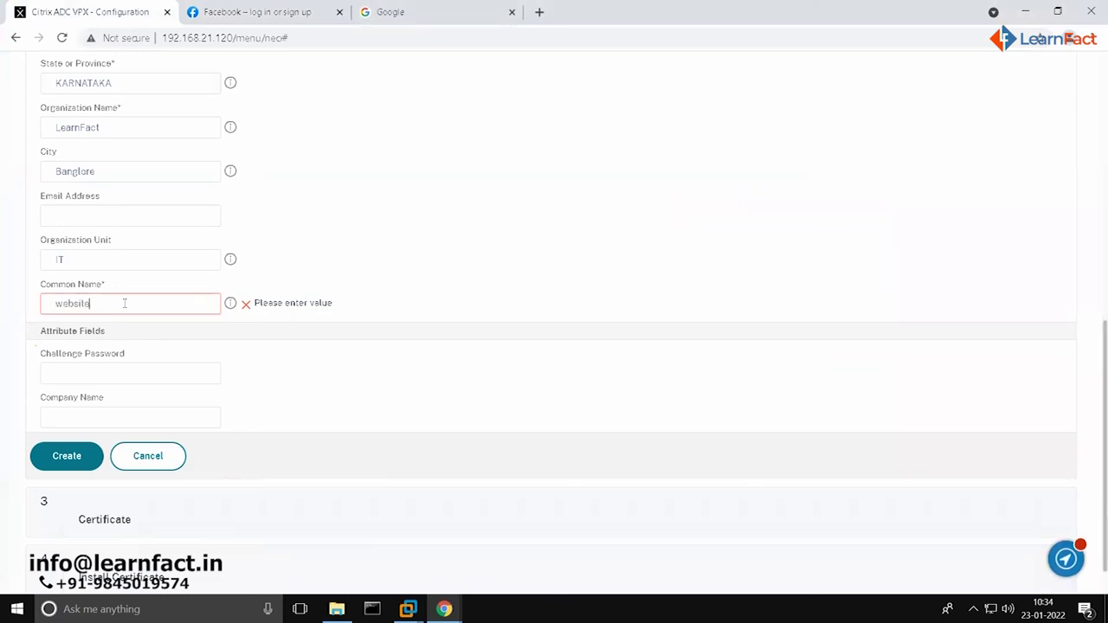
pyautogui.write('.learnfact.lab')
pyautogui.moveTo(149, 303); pyautogui.dragTo(90, 304)
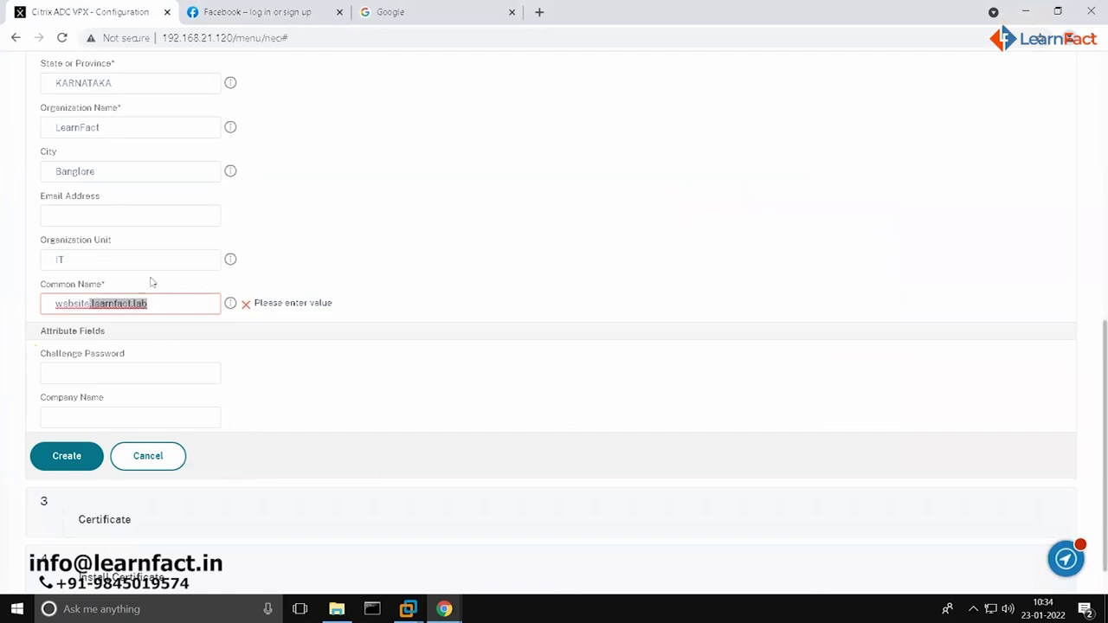
pyautogui.click(144, 305)
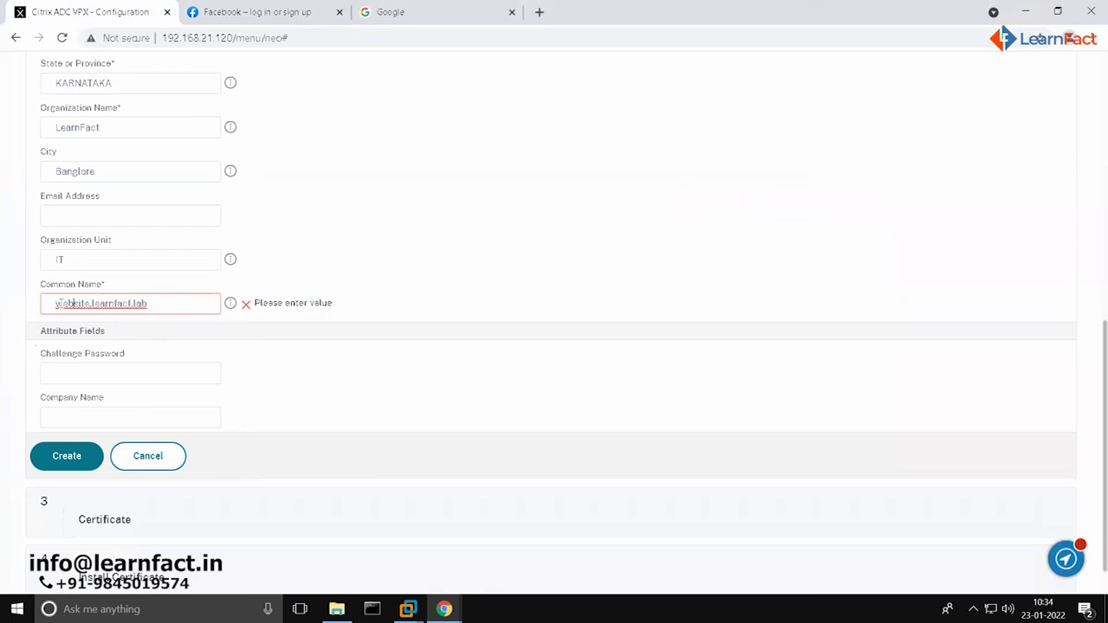
pyautogui.moveTo(56, 303); pyautogui.dragTo(150, 306)
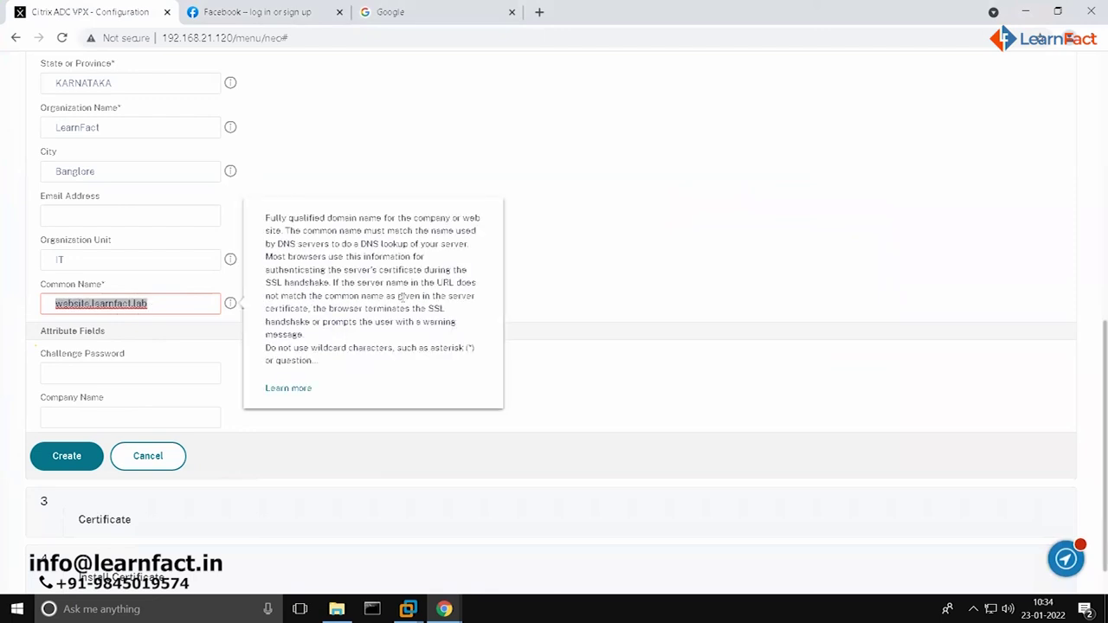
# Leave the challenge password and company name blank and create the certificate signing request
pyautogui.click(85, 373)
pyautogui.click(111, 411)
pyautogui.click(117, 377)
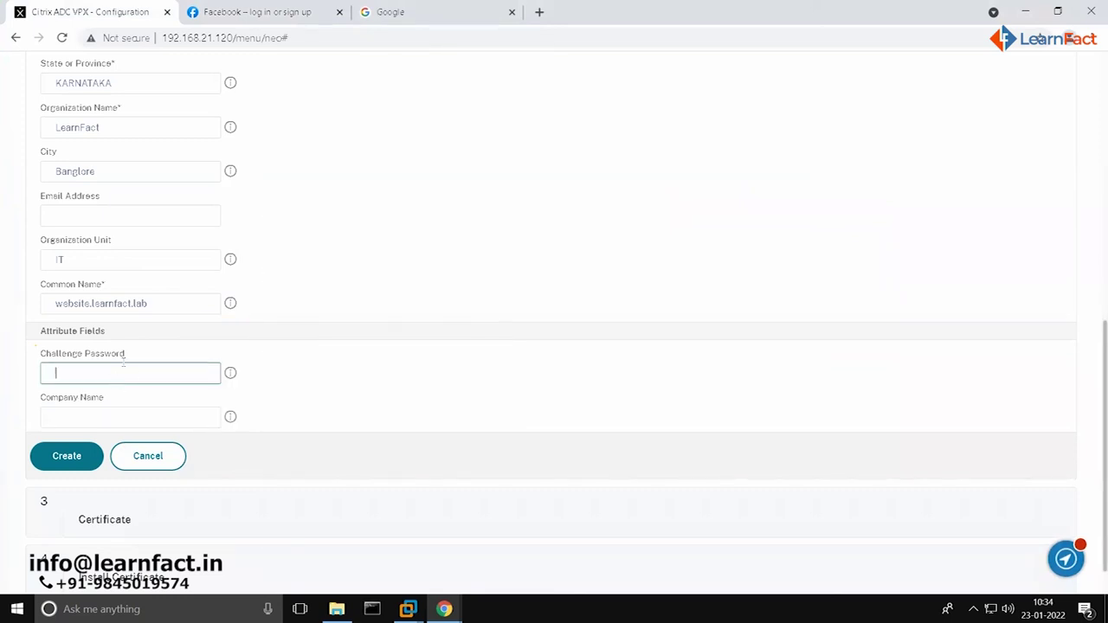
pyautogui.scroll(-1, 156, 407)
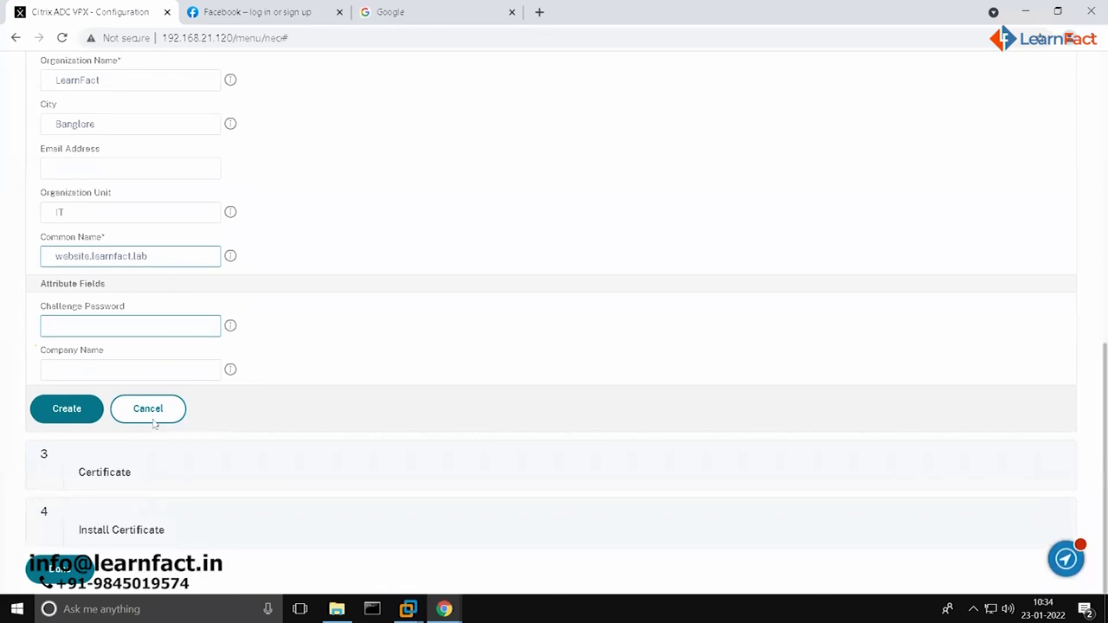
pyautogui.click(69, 413)
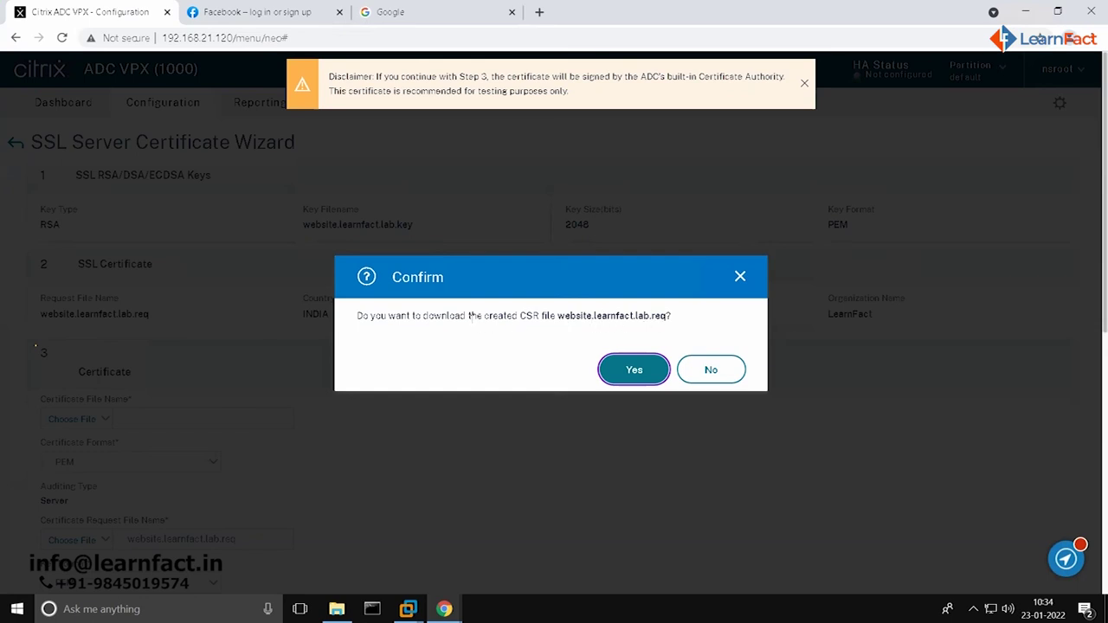
# Download the created CSR file website.learnfact.lab.req and show it in its download folder
pyautogui.click(635, 371)
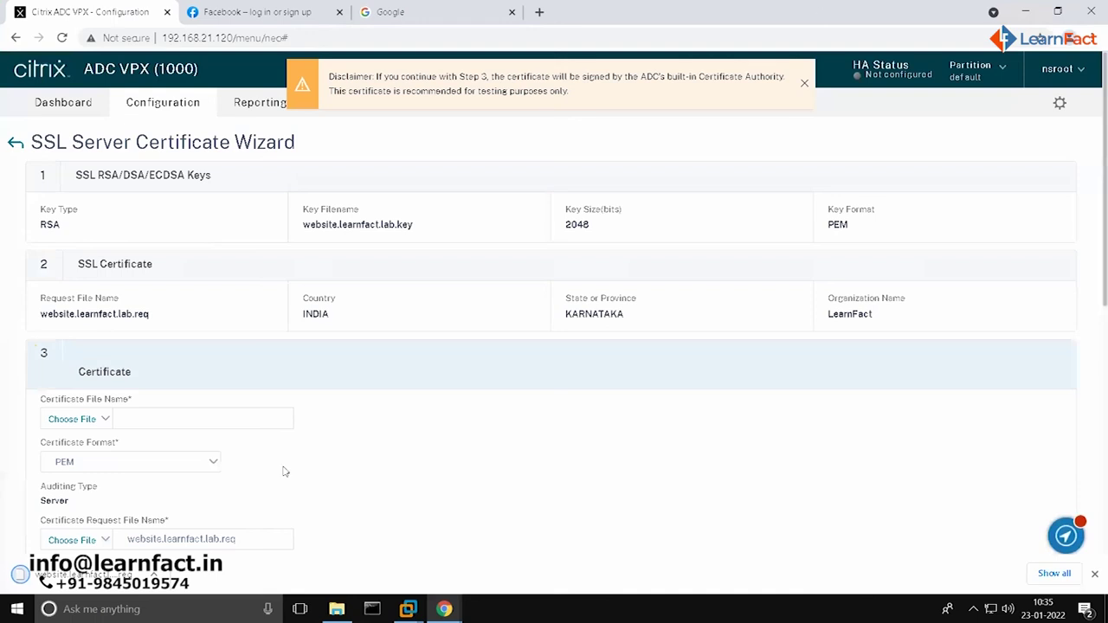
pyautogui.click(153, 574)
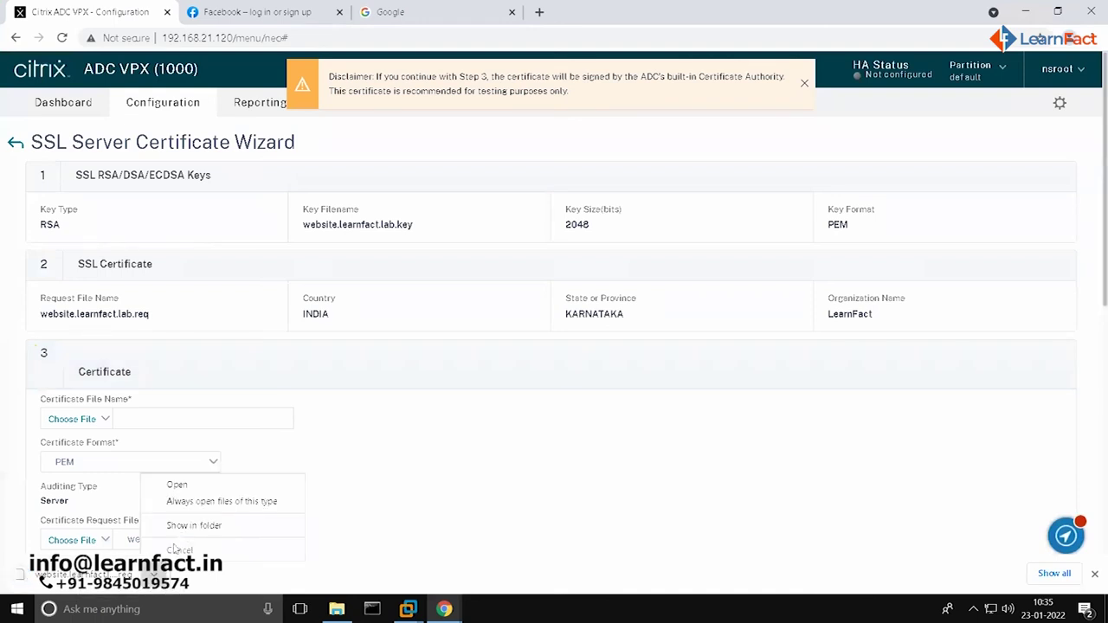
pyautogui.click(188, 526)
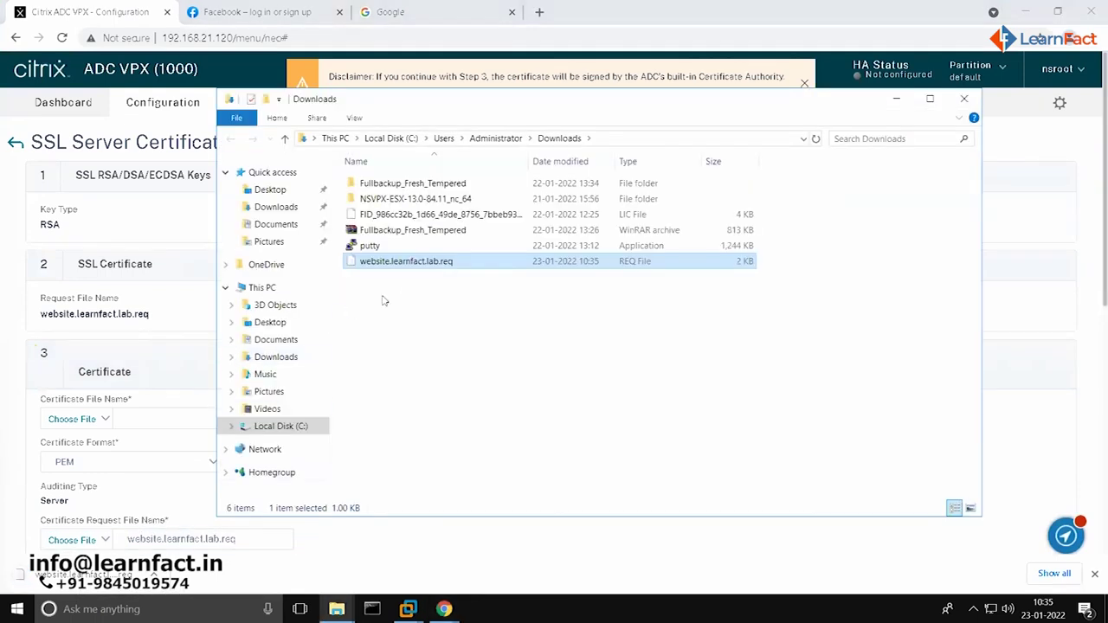